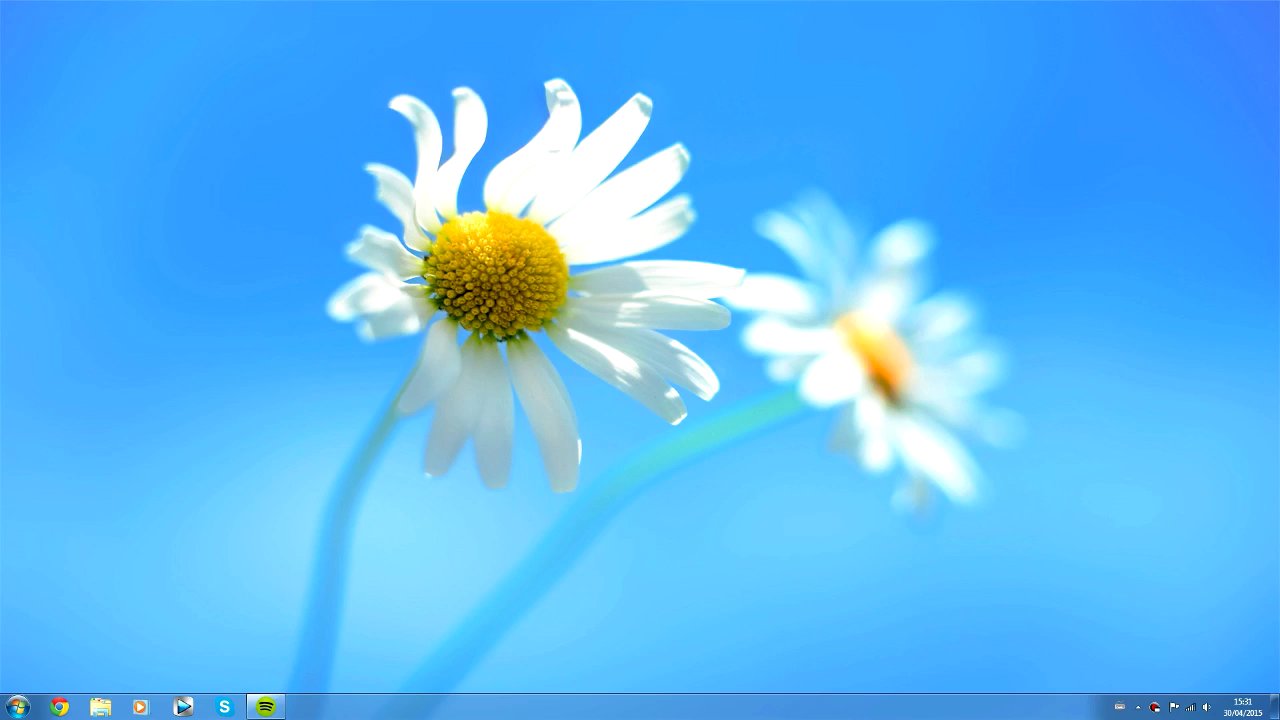
{"action": "right_click", "coordinate": [589, 202]}
{"action": "key", "text": "Escape"}
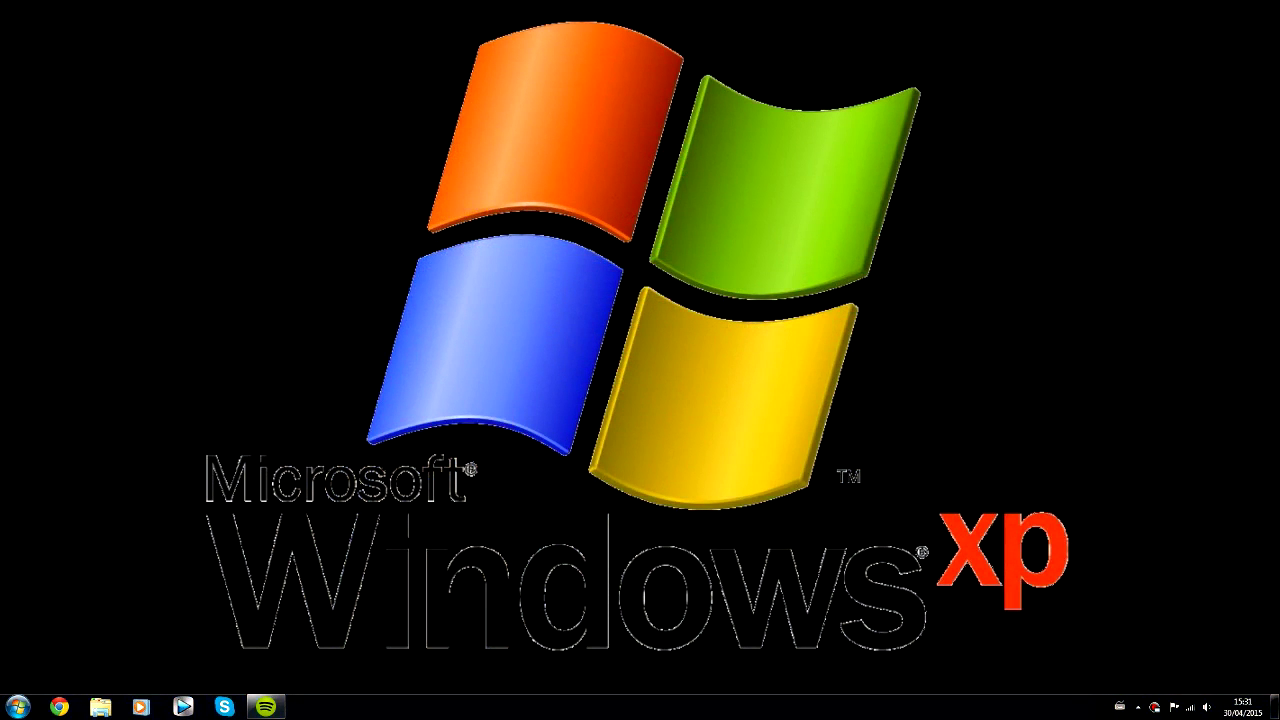
Search the computer for "concer" and open the file location of the song "01 Concerning the UFO Sighting Near".
{"action": "key", "text": "super"}
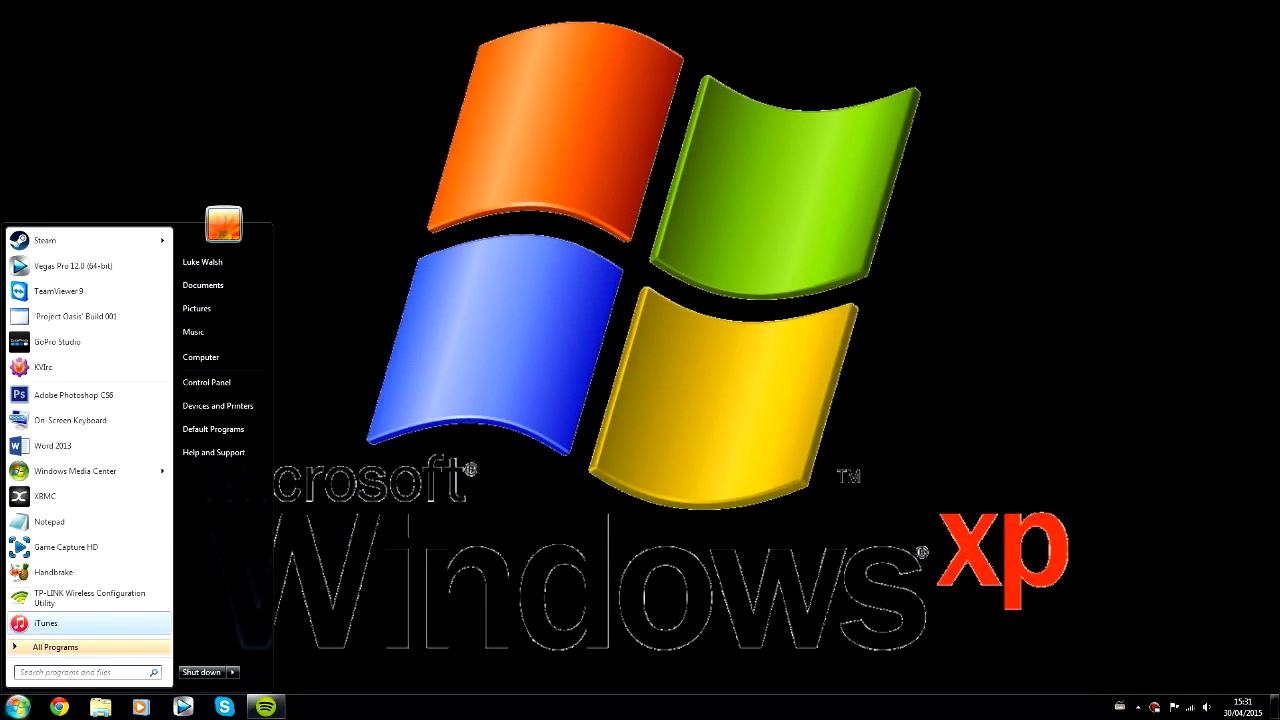
{"action": "type", "text": "concer"}
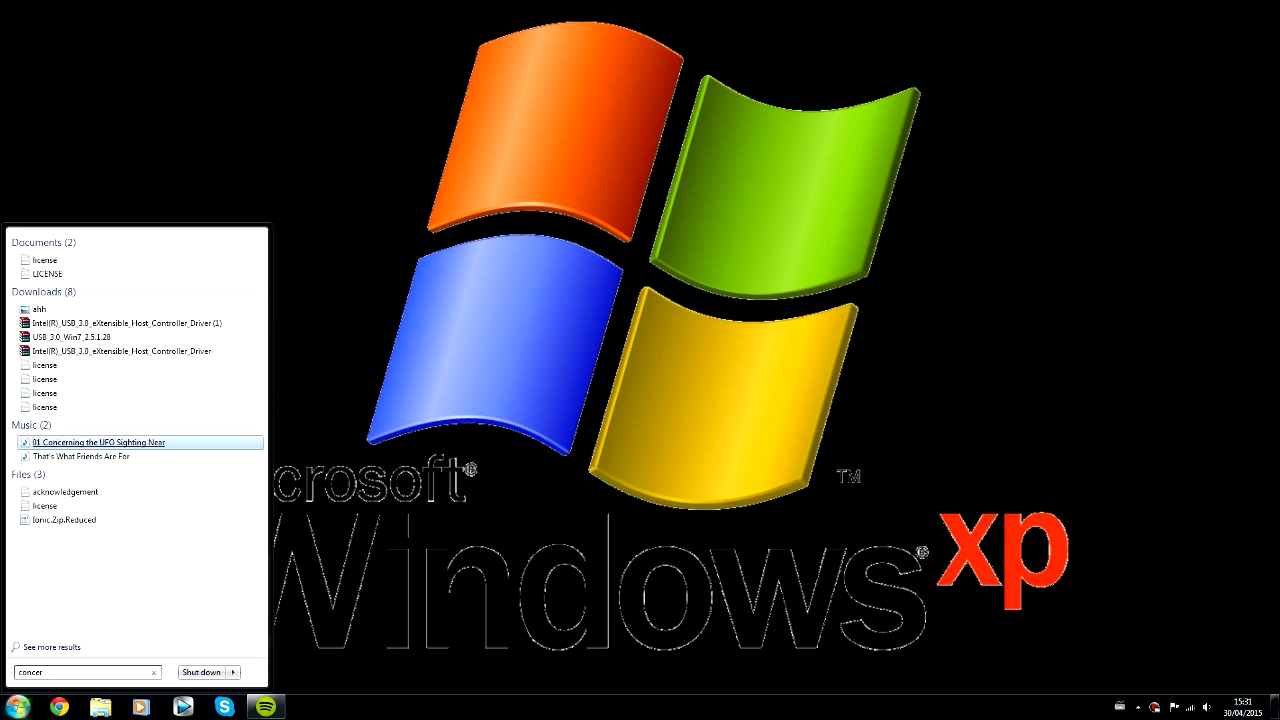
{"action": "key", "text": "Menu"}
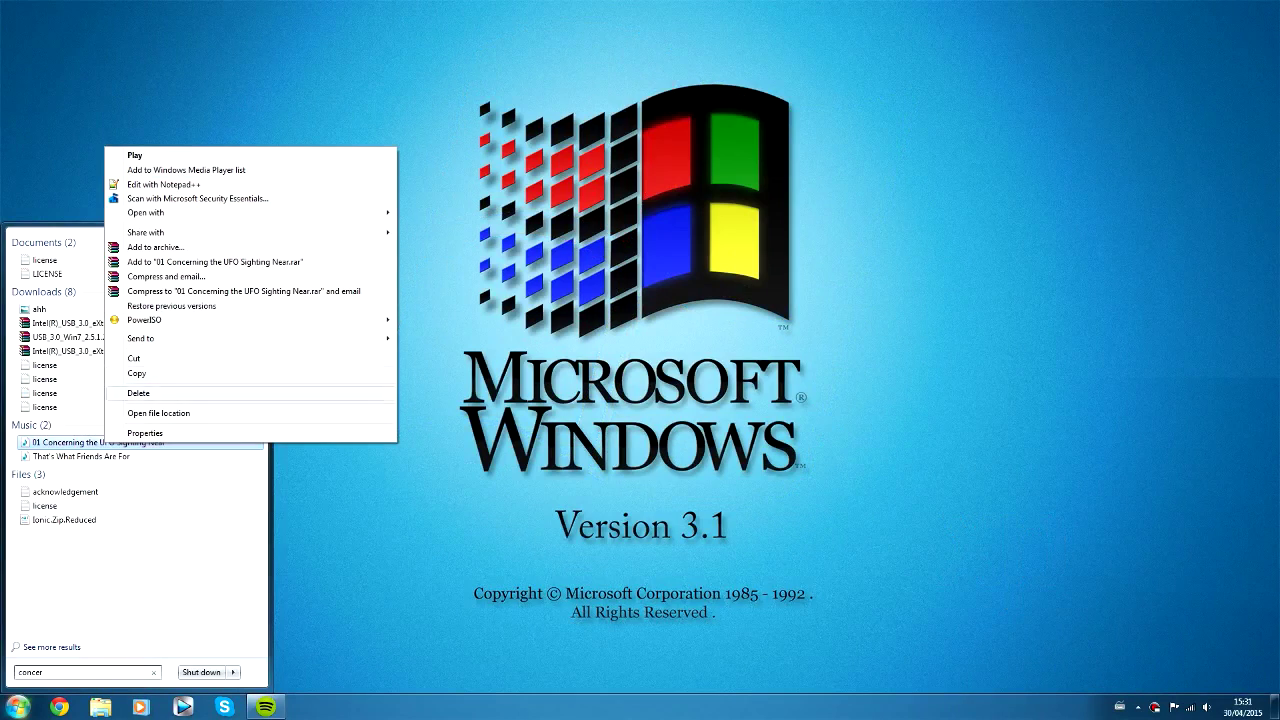
{"action": "key", "text": "i"}
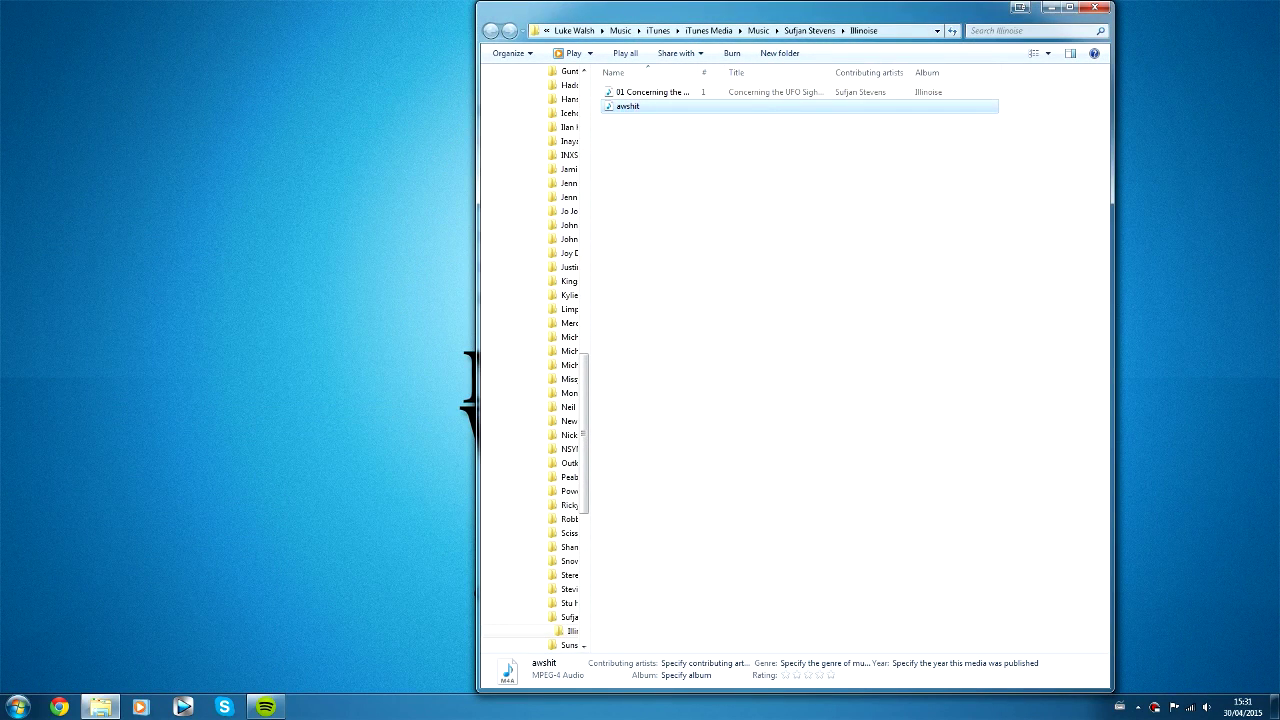
Delete the awshit audio file from the Illinoise folder and widen the Name column to show the full song title.
{"action": "key", "text": "Delete"}
{"action": "key", "text": "Return"}
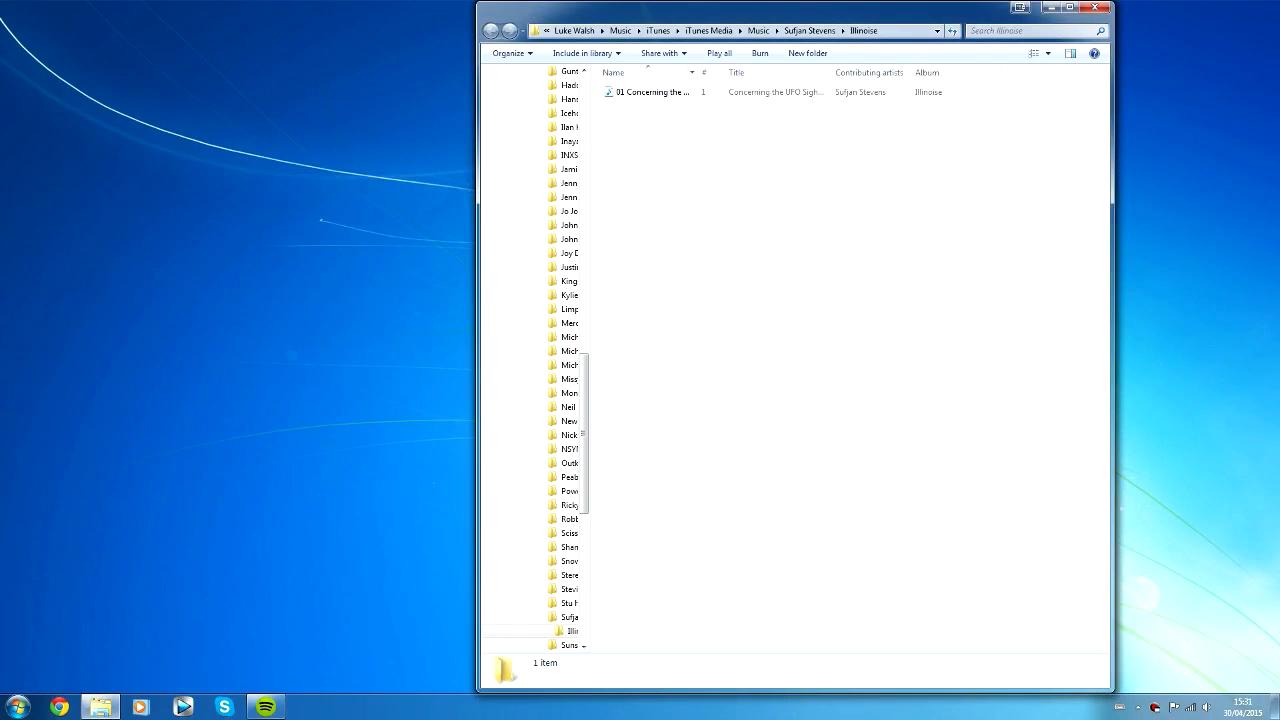
{"action": "left_click_drag", "start_coordinate": [697, 72], "coordinate": [823, 72]}
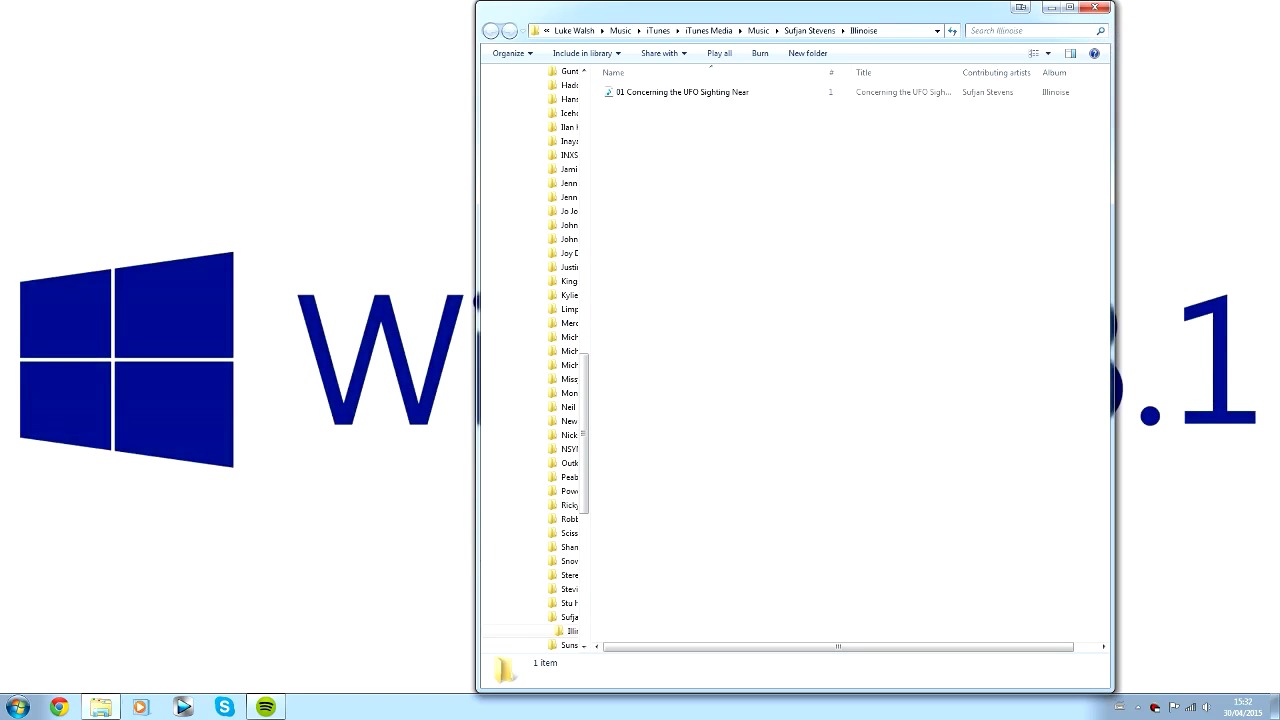
Launch Format Factory.
{"action": "key", "text": "super"}
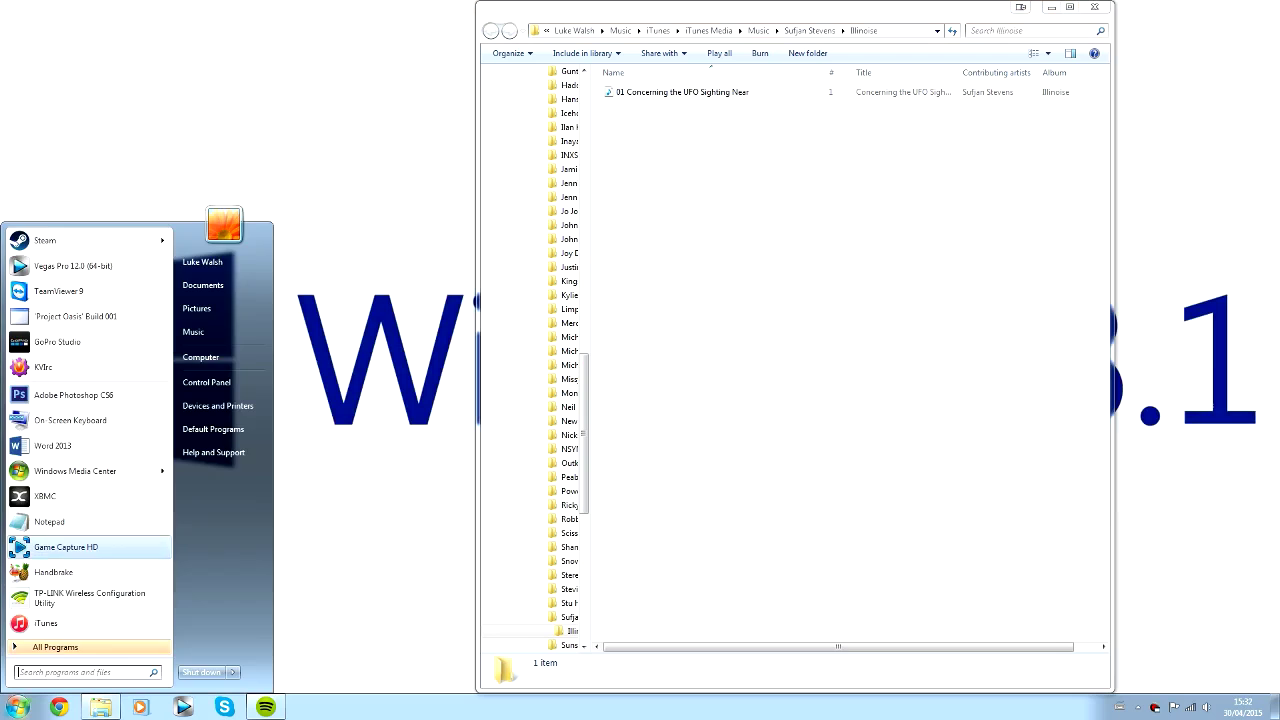
{"action": "type", "text": "for"}
{"action": "key", "text": "Return"}
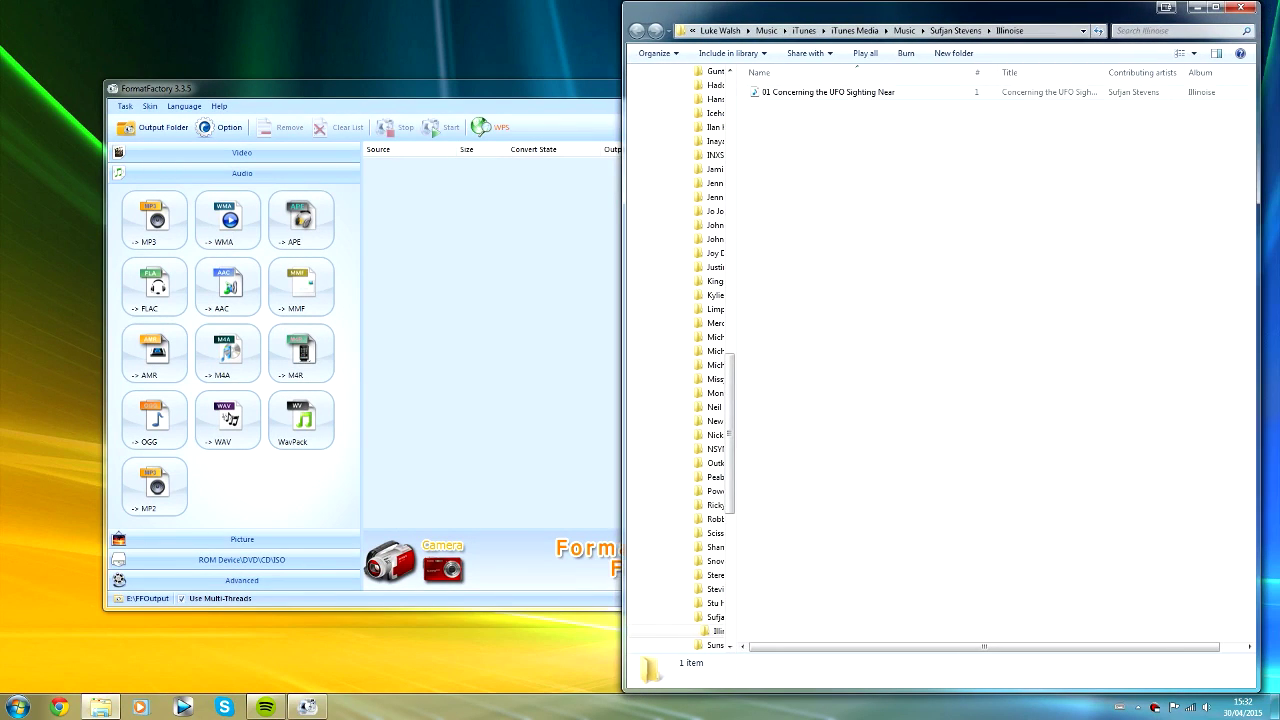
Add "01 Concerning the UFO Sighting Near" to Format Factory and convert it to M4A, with output to the source file folder.
{"action": "left_click_drag", "start_coordinate": [830, 92], "coordinate": [480, 300]}
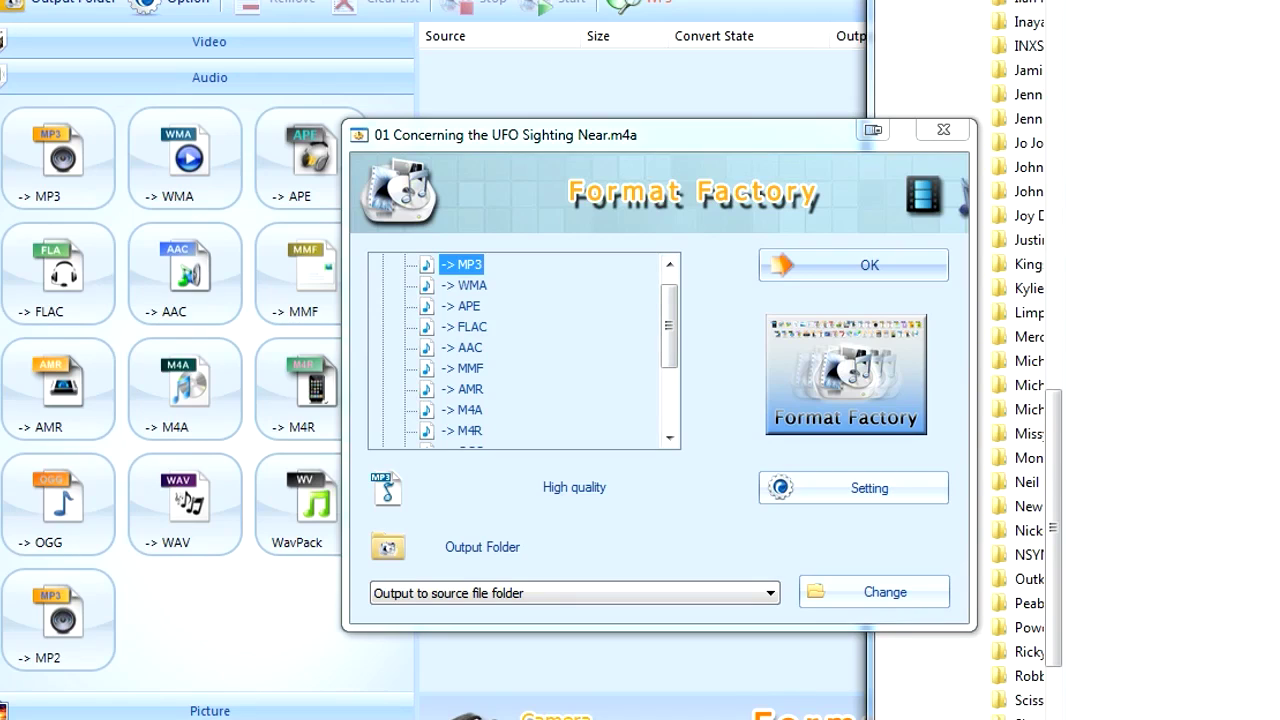
{"action": "left_click_drag", "start_coordinate": [669, 326], "coordinate": [669, 376]}
{"action": "left_click", "coordinate": [462, 305]}
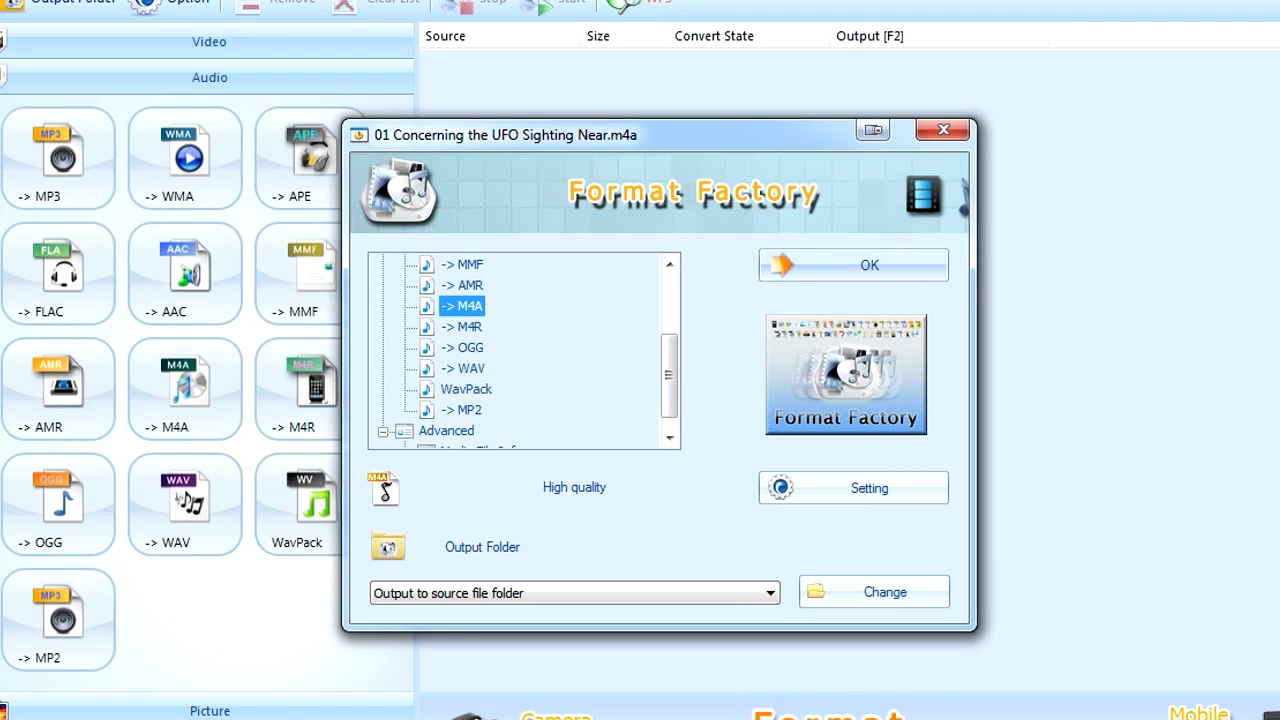
{"action": "left_click", "coordinate": [869, 265]}
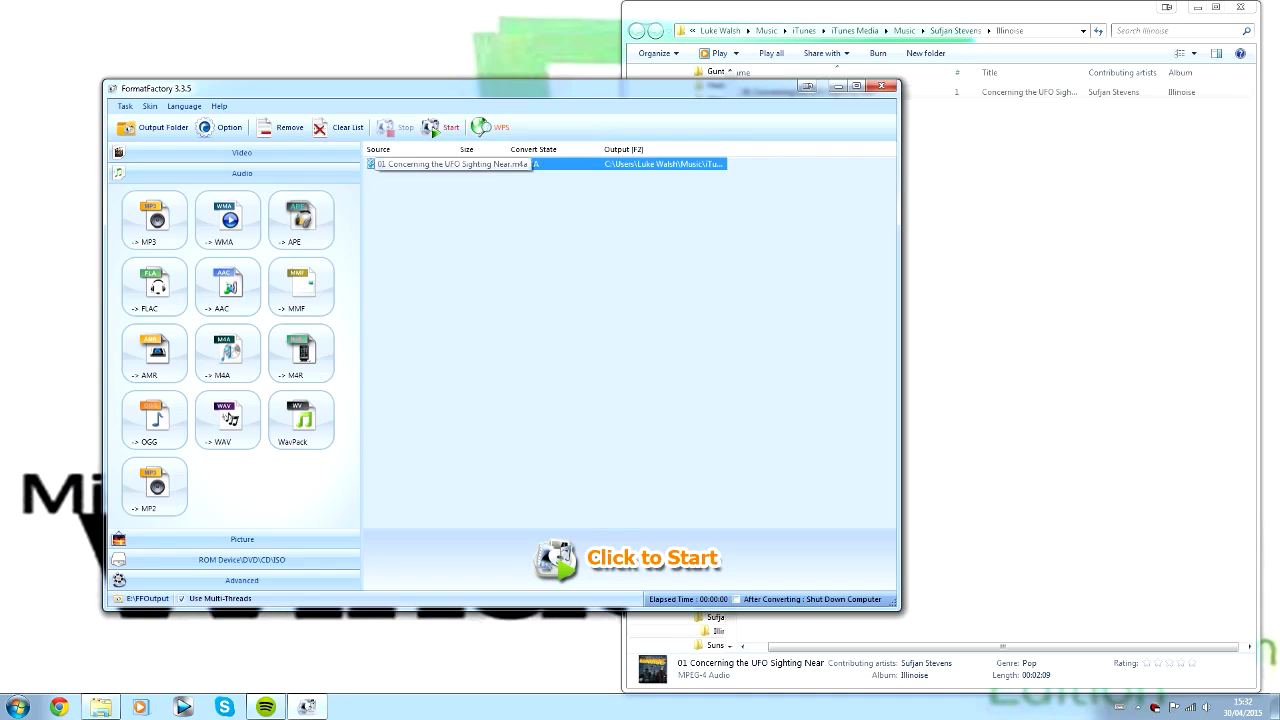
{"action": "key", "text": "Return"}
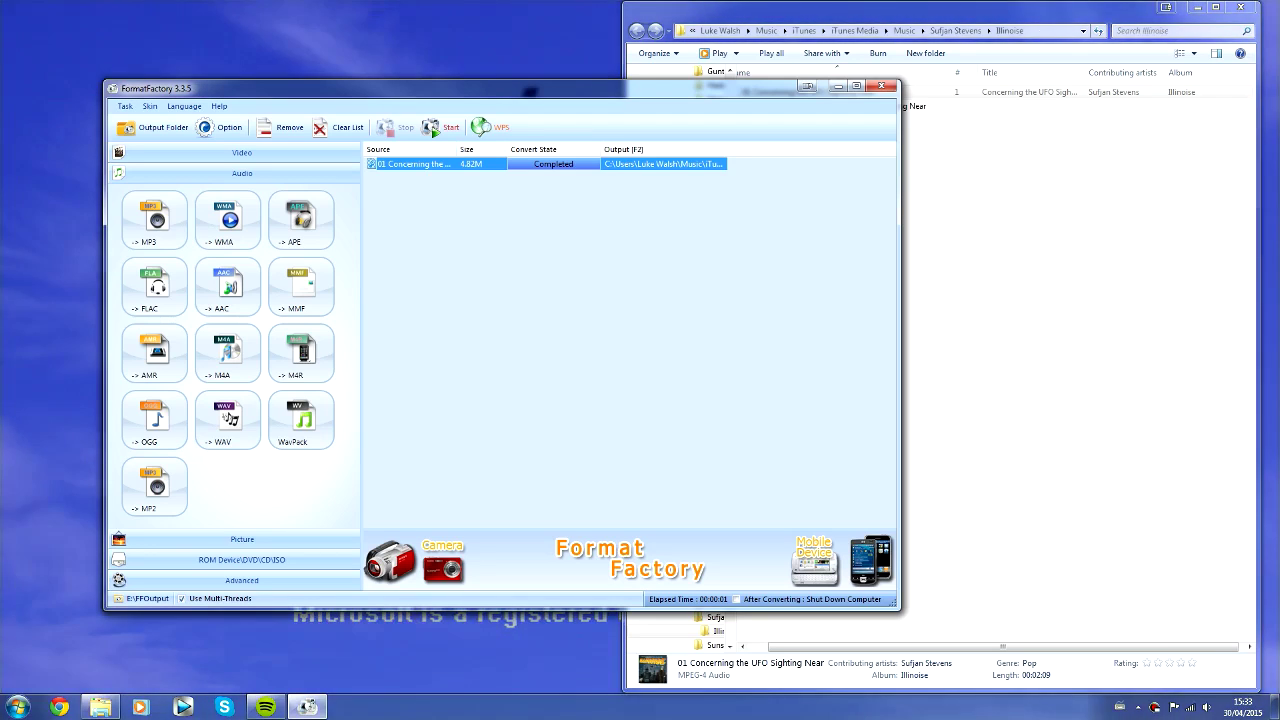
Open the output folder of the completed conversion task.
{"action": "right_click", "coordinate": [476, 166]}
{"action": "key", "text": "Down"}
{"action": "key", "text": "Down"}
{"action": "key", "text": "Down"}
{"action": "key", "text": "Down"}
{"action": "key", "text": "Up"}
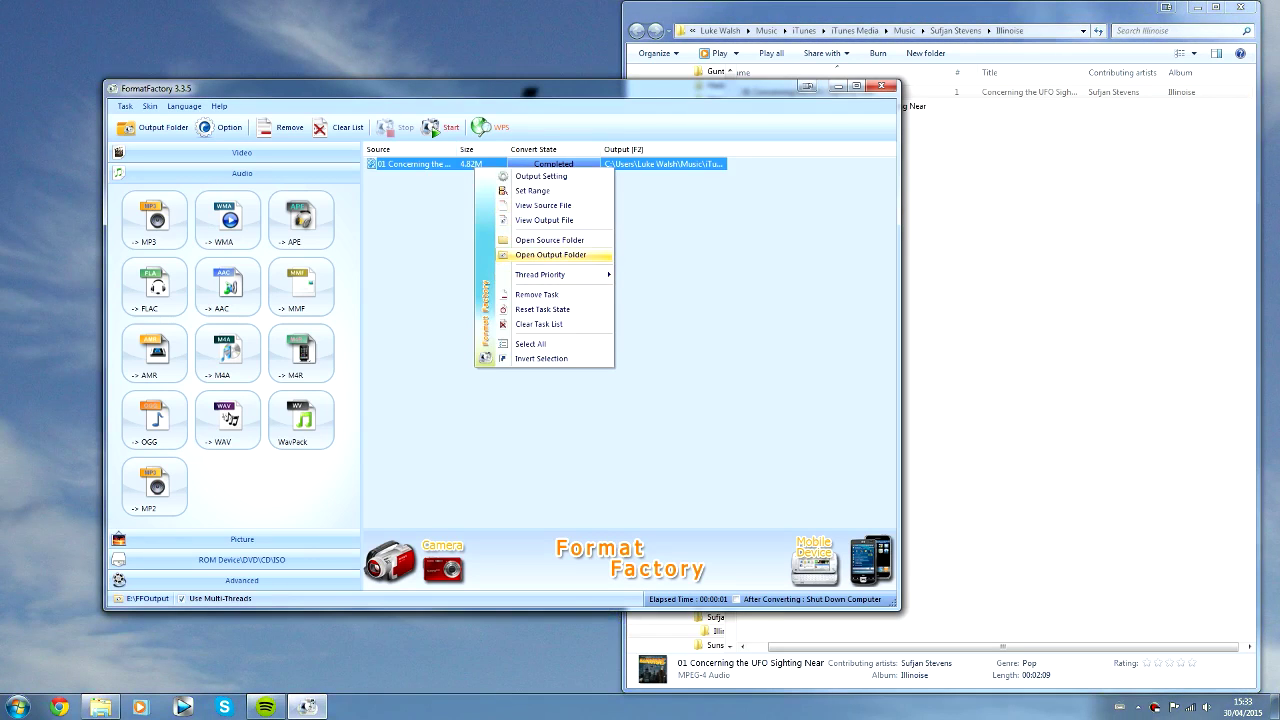
{"action": "key", "text": "Up"}
{"action": "key", "text": "Up"}
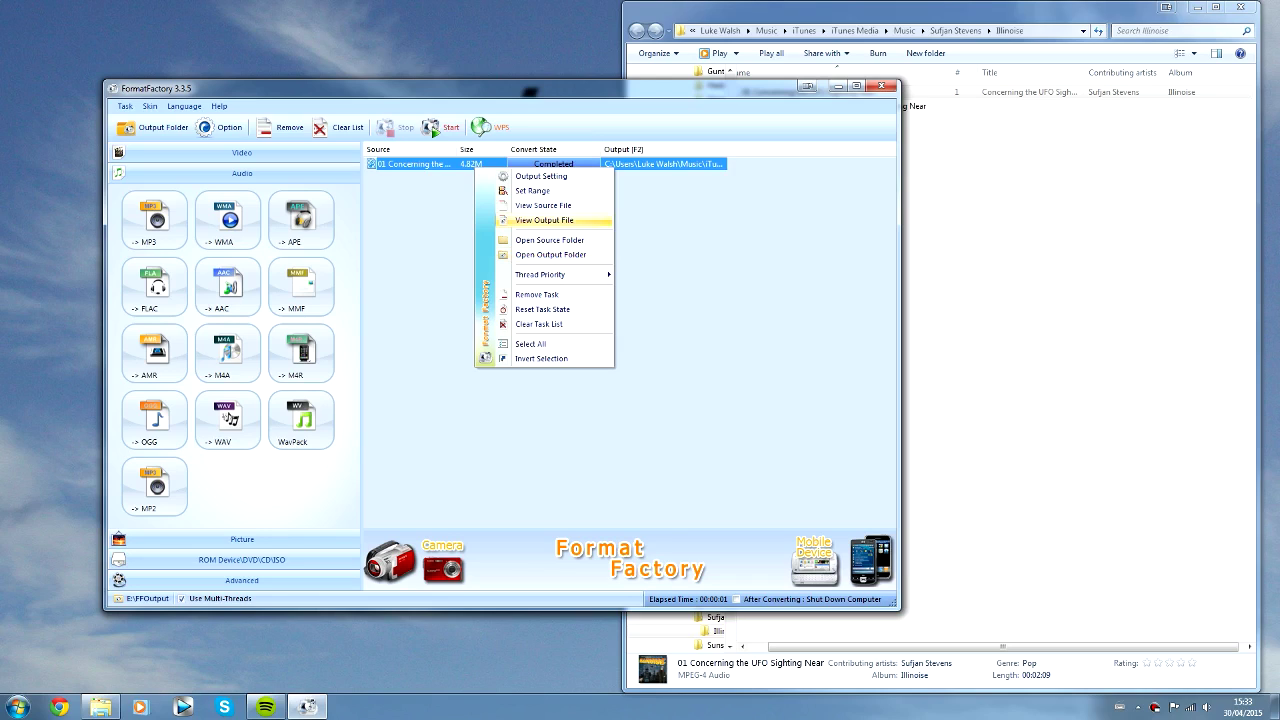
{"action": "key", "text": "Down"}
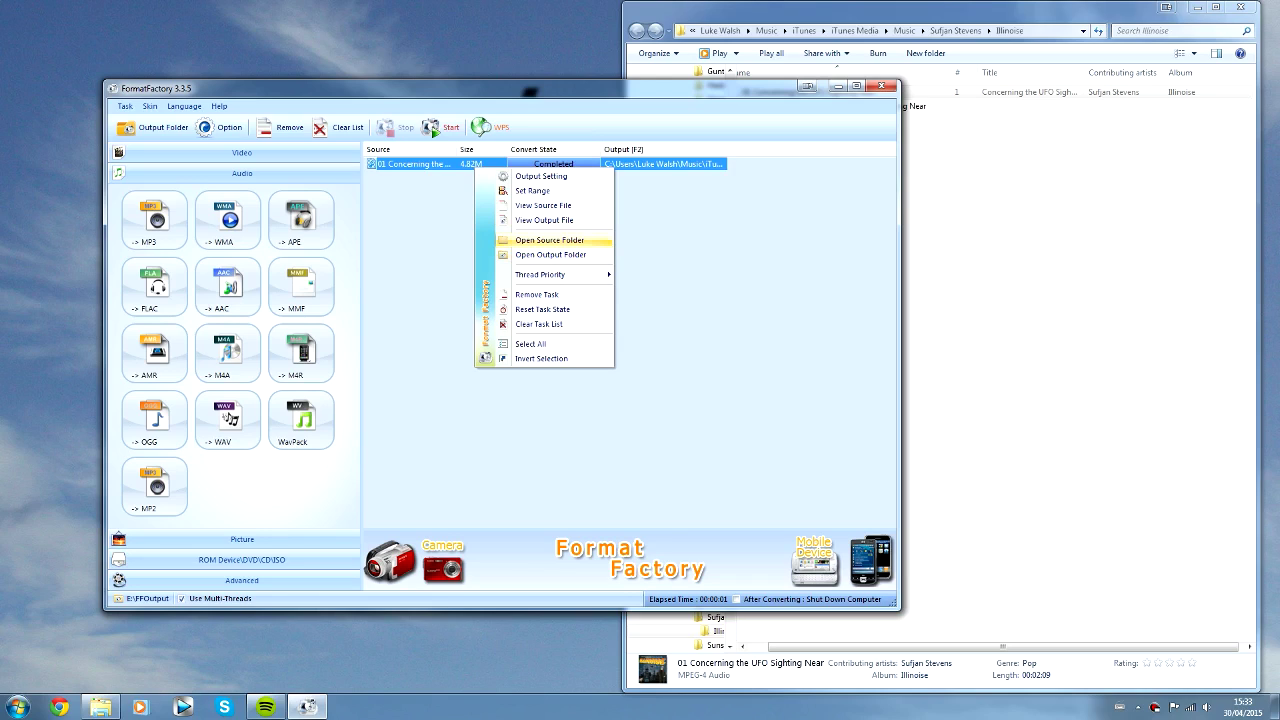
{"action": "key", "text": "Down"}
{"action": "key", "text": "Return"}
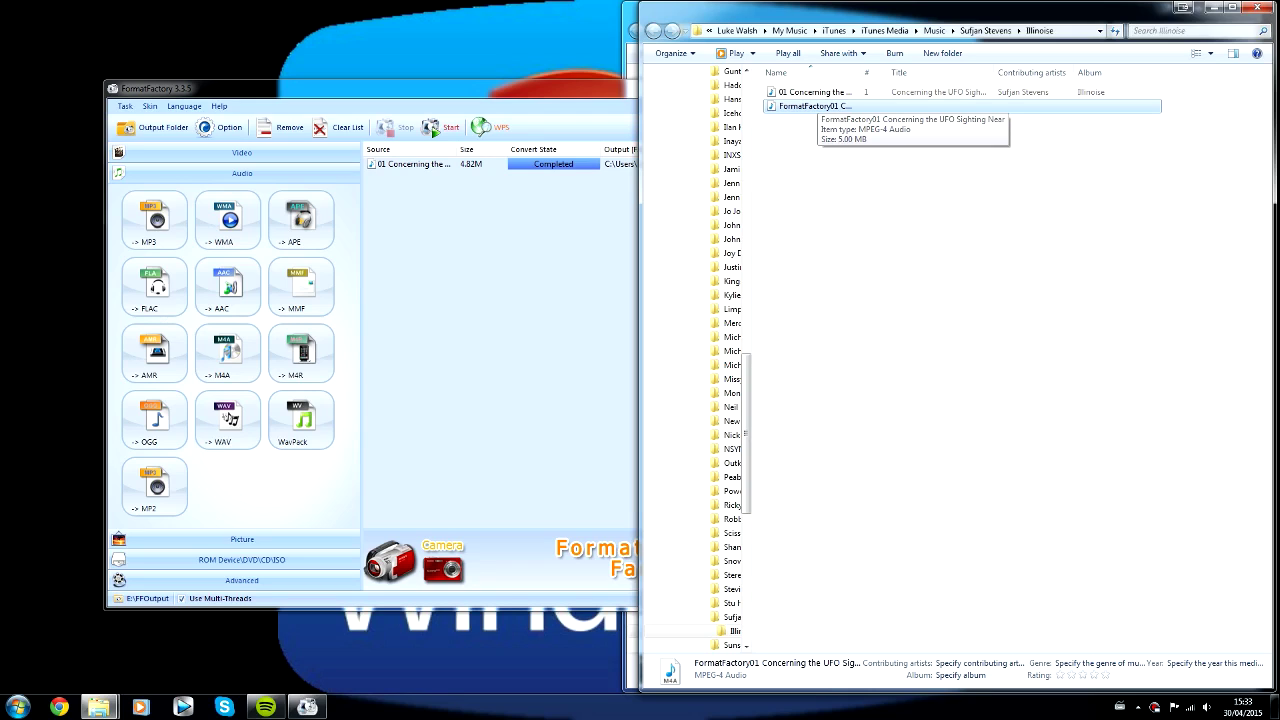
Rename the converted FormatFactory01 file as AW Test.
{"action": "key", "text": "Up"}
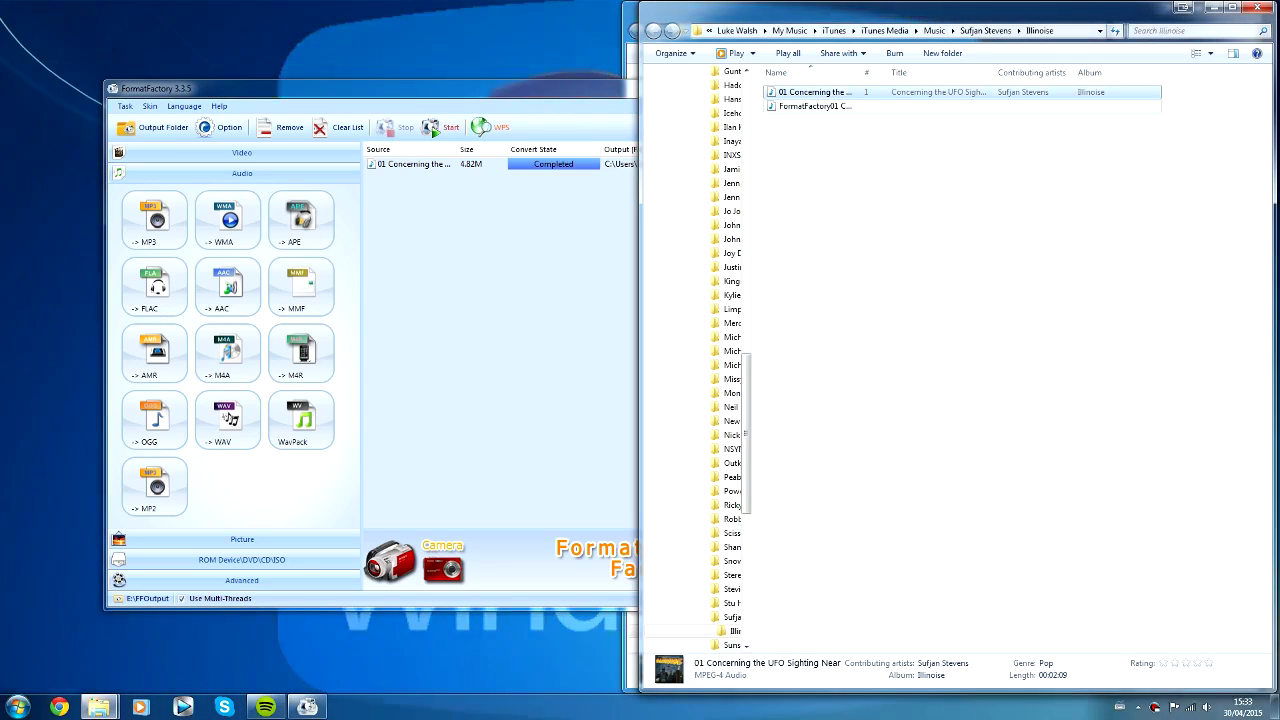
{"action": "key", "text": "Down"}
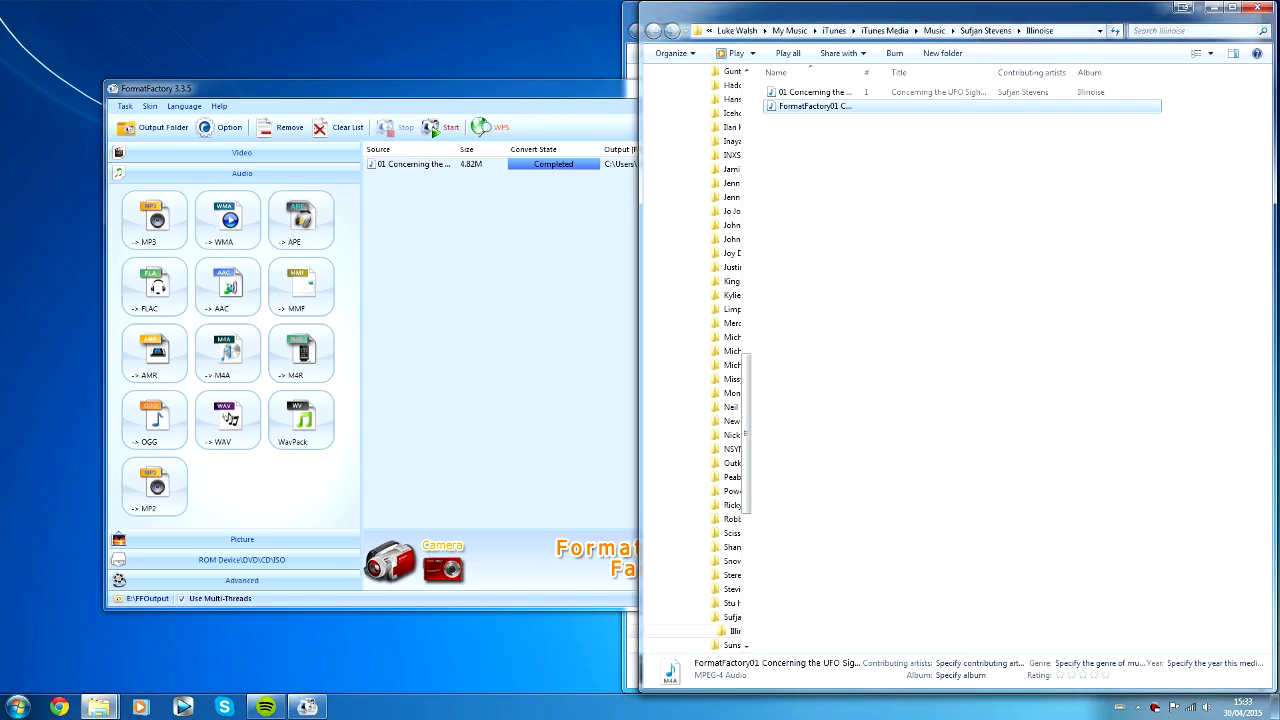
{"action": "key", "text": "F2"}
{"action": "type", "text": "AW Test"}
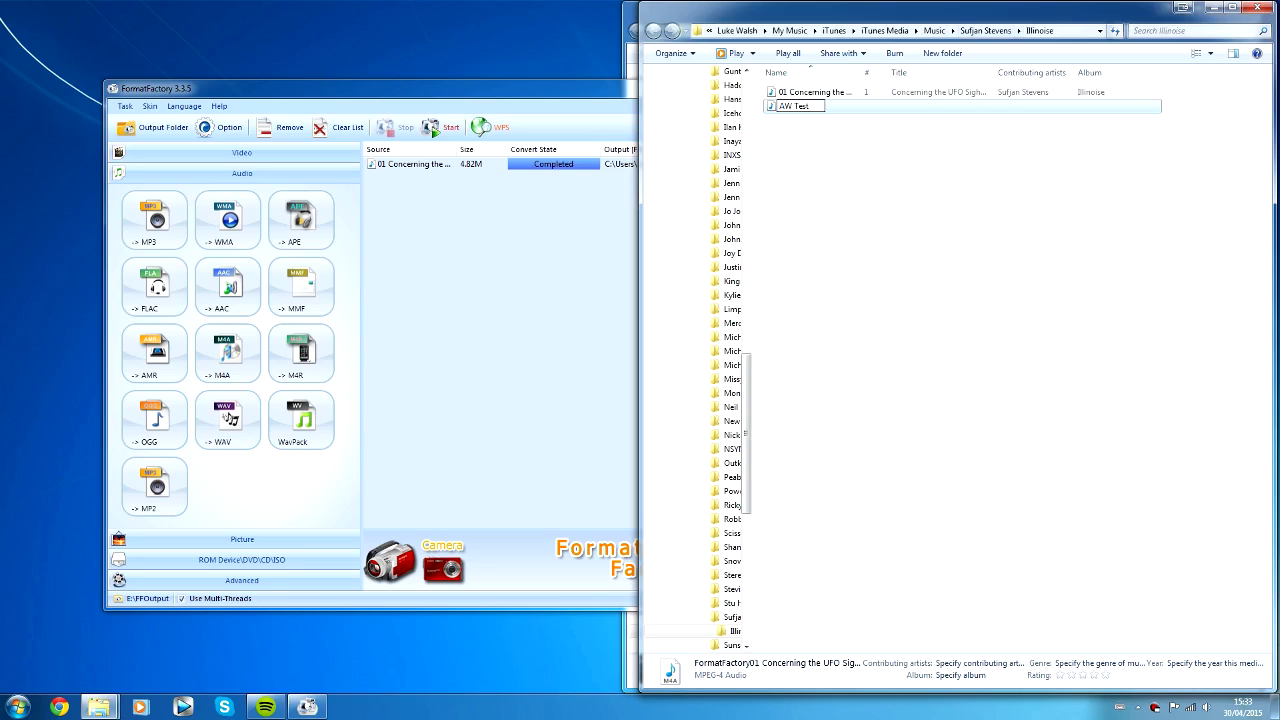
{"action": "key", "text": "Return"}
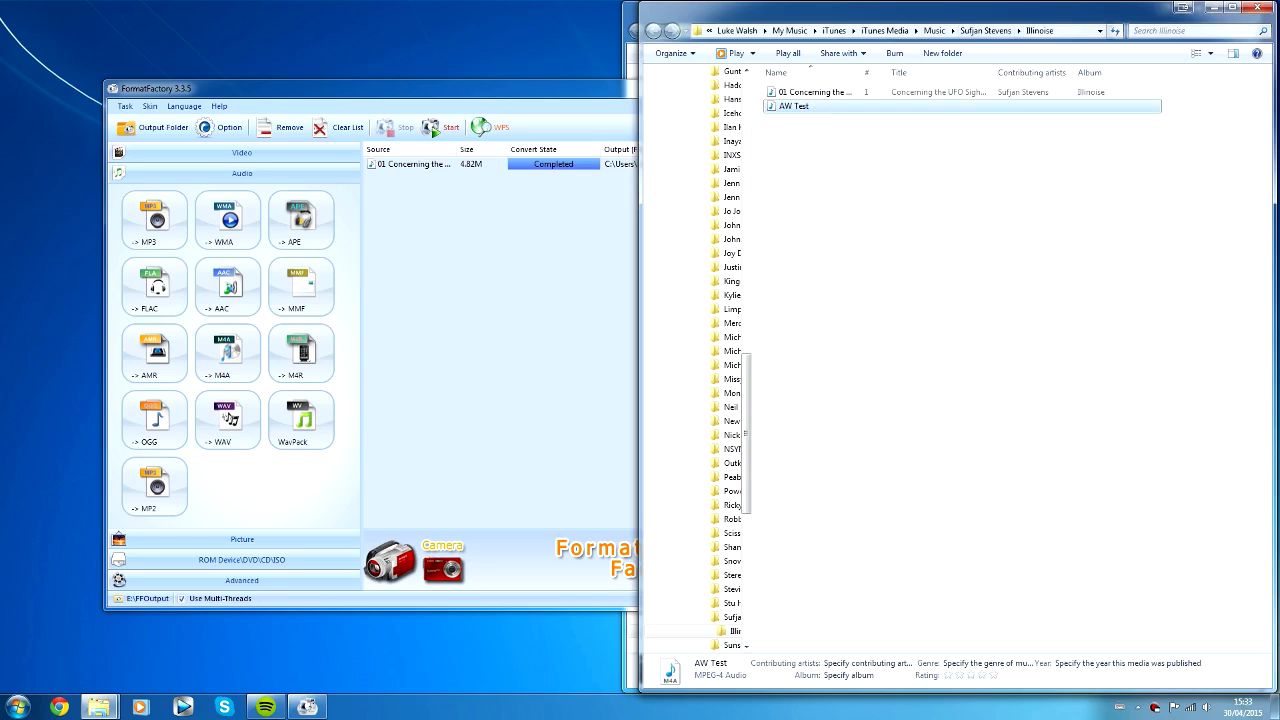
Close the duplicate Illinoise folder window, keeping the one opened from Format Factory.
{"action": "key", "text": "alt+space"}
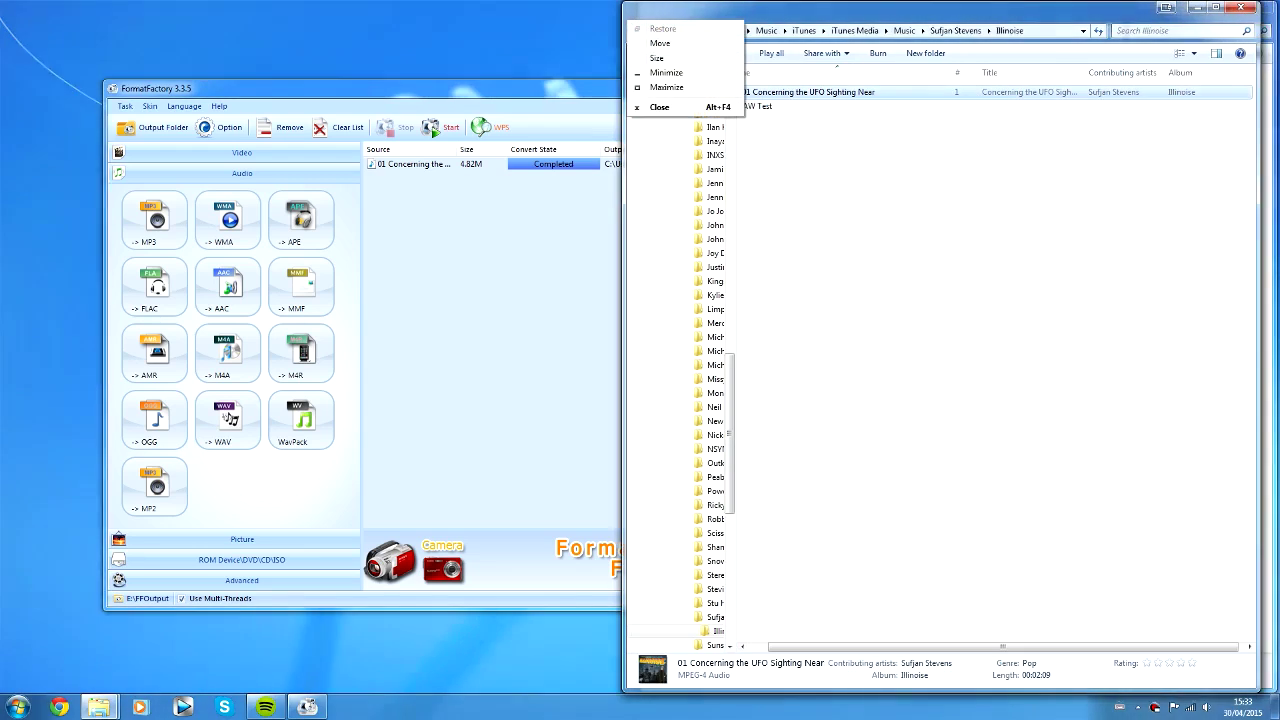
{"action": "key", "text": "Escape"}
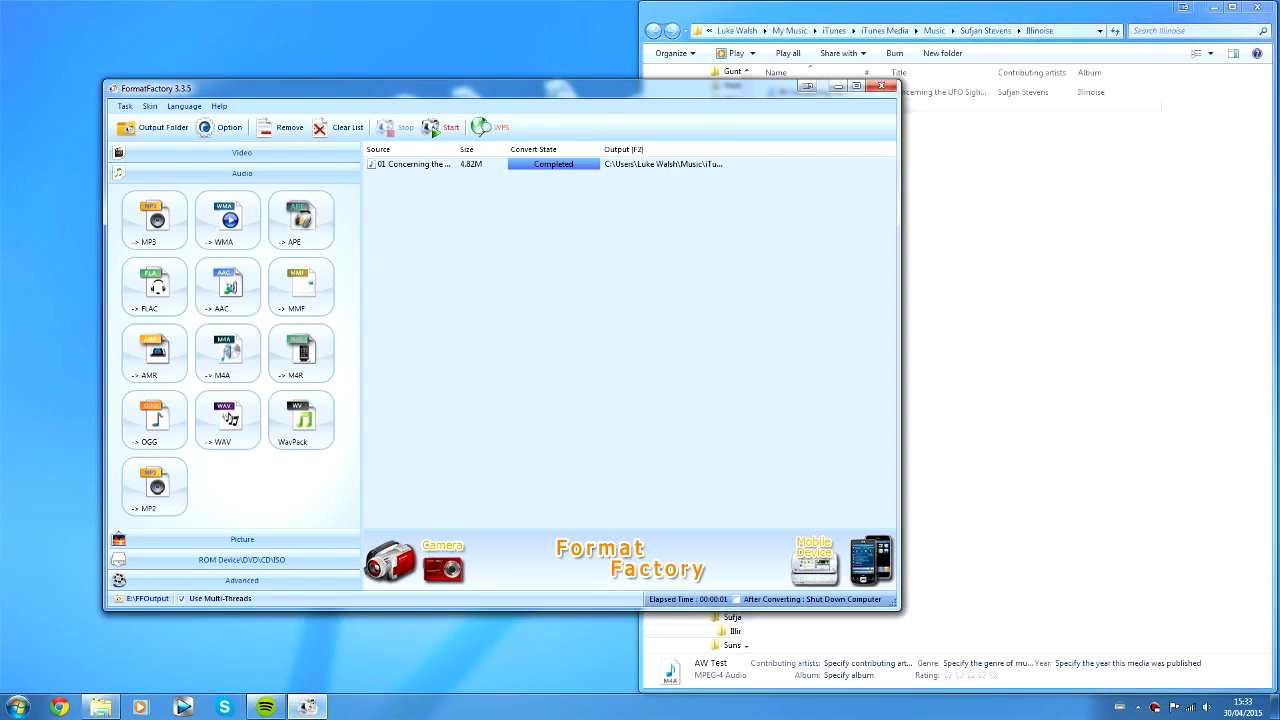
{"action": "key", "text": "alt+Tab"}
{"action": "key", "text": "super+Down"}
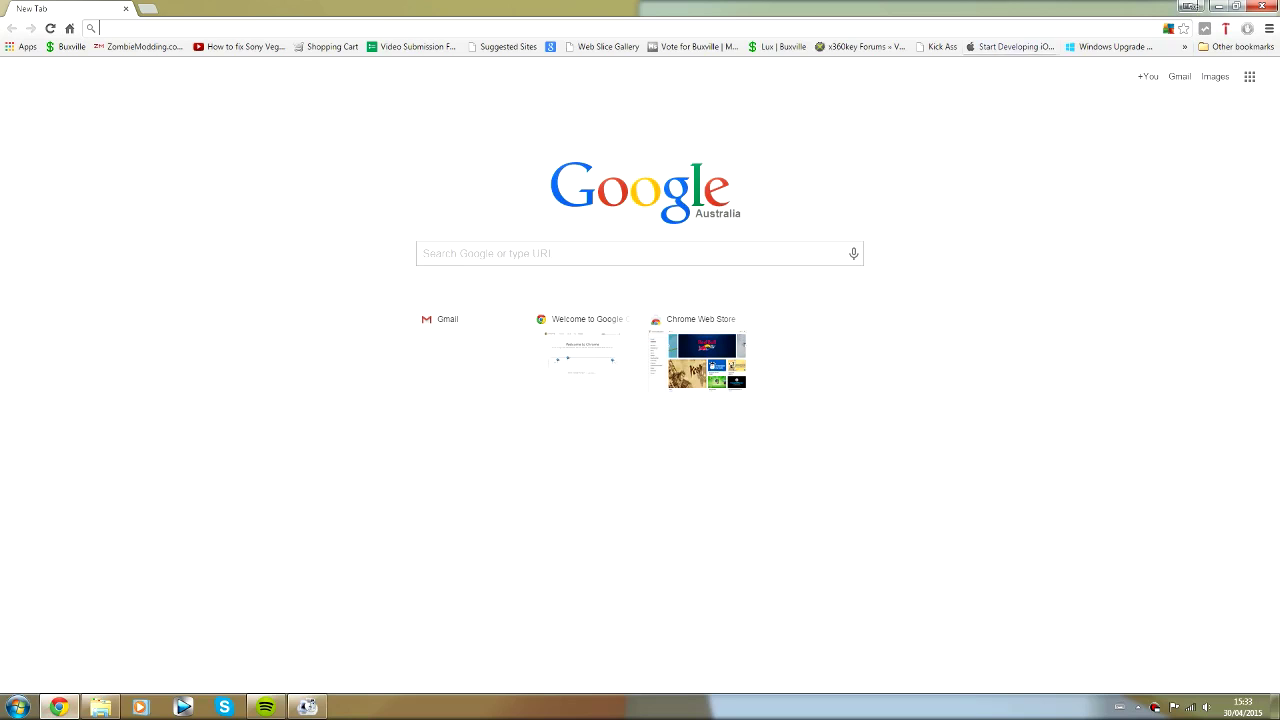
Open Google Drive in Chrome and upload the AW Test file from the Illinoise folder to My Drive.
{"action": "left_click", "coordinate": [1249, 76]}
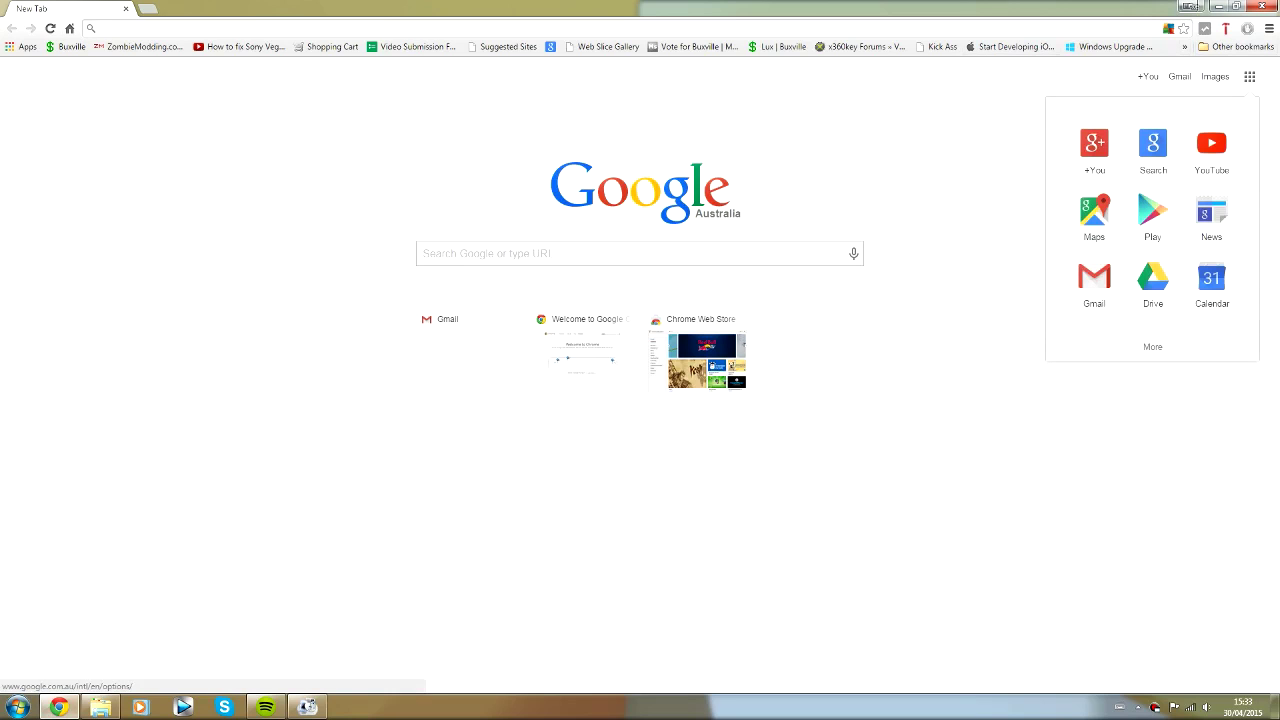
{"action": "left_click", "coordinate": [1152, 280]}
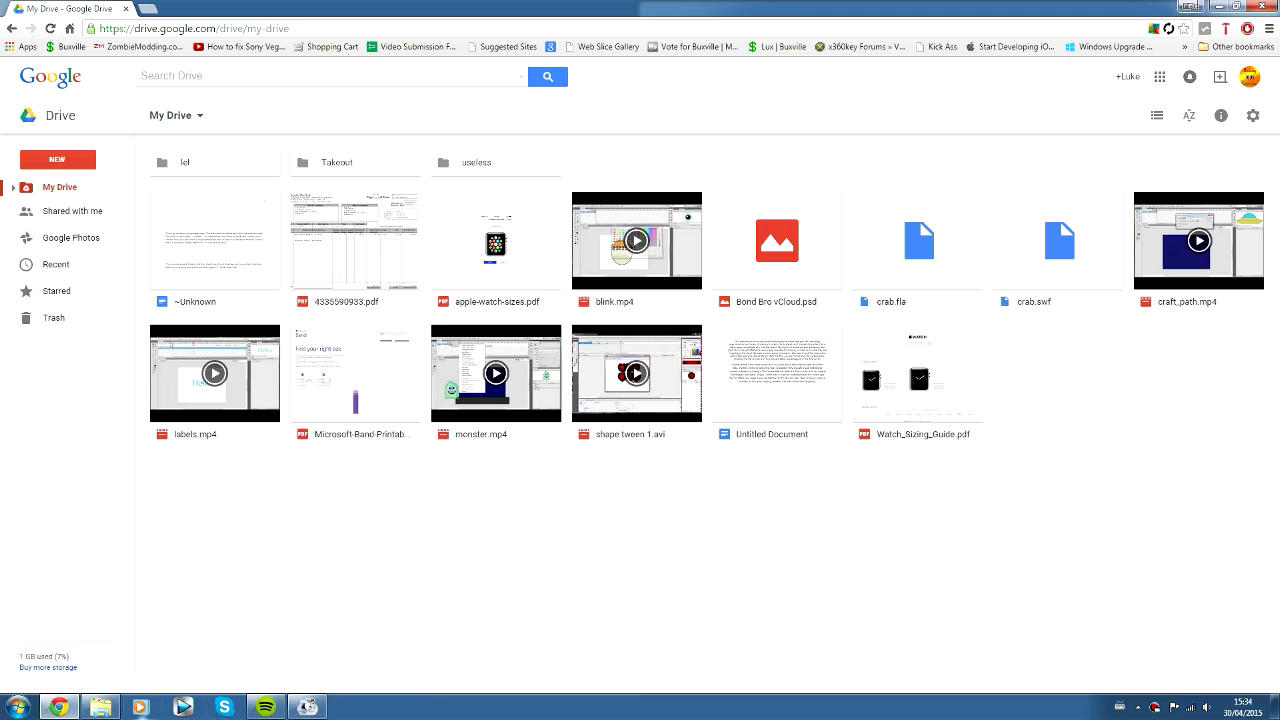
{"action": "left_click", "coordinate": [100, 707]}
{"action": "left_click_drag", "start_coordinate": [793, 106], "coordinate": [456, 580]}
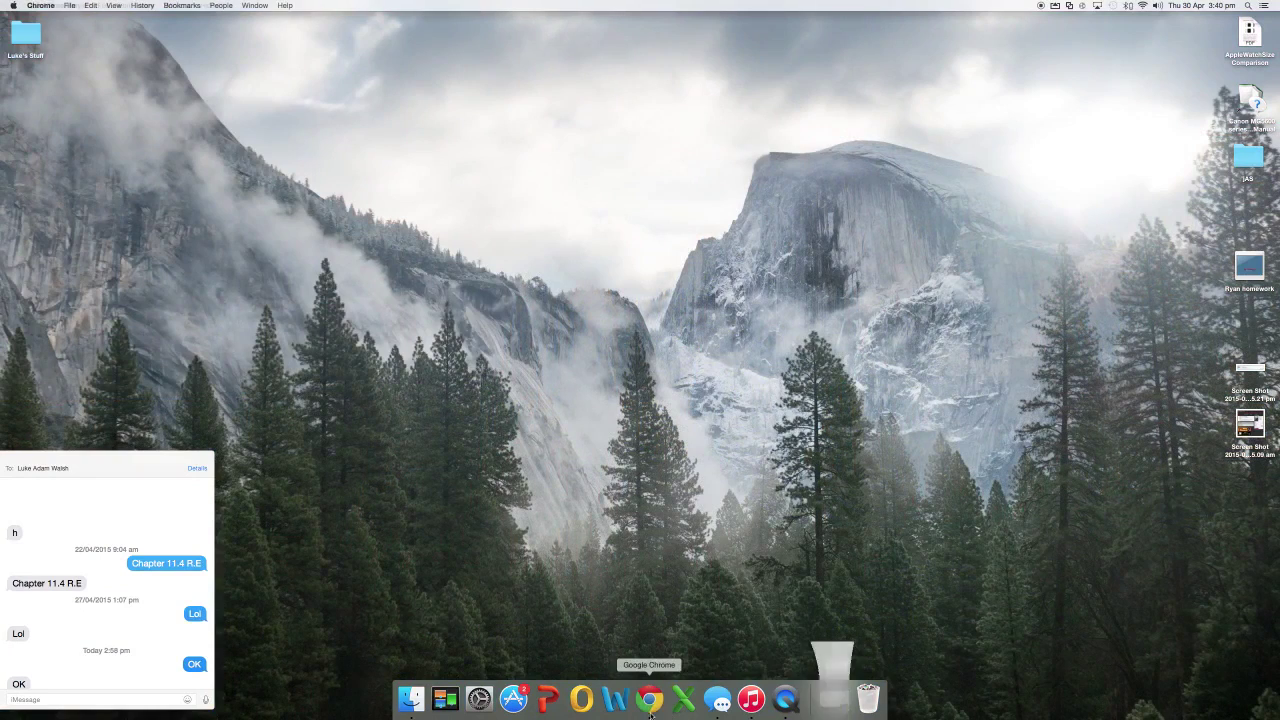
Switch to Chrome on the Mac, open Google Drive from the mail page, and close the Gmail tab.
{"action": "left_click", "coordinate": [649, 700]}
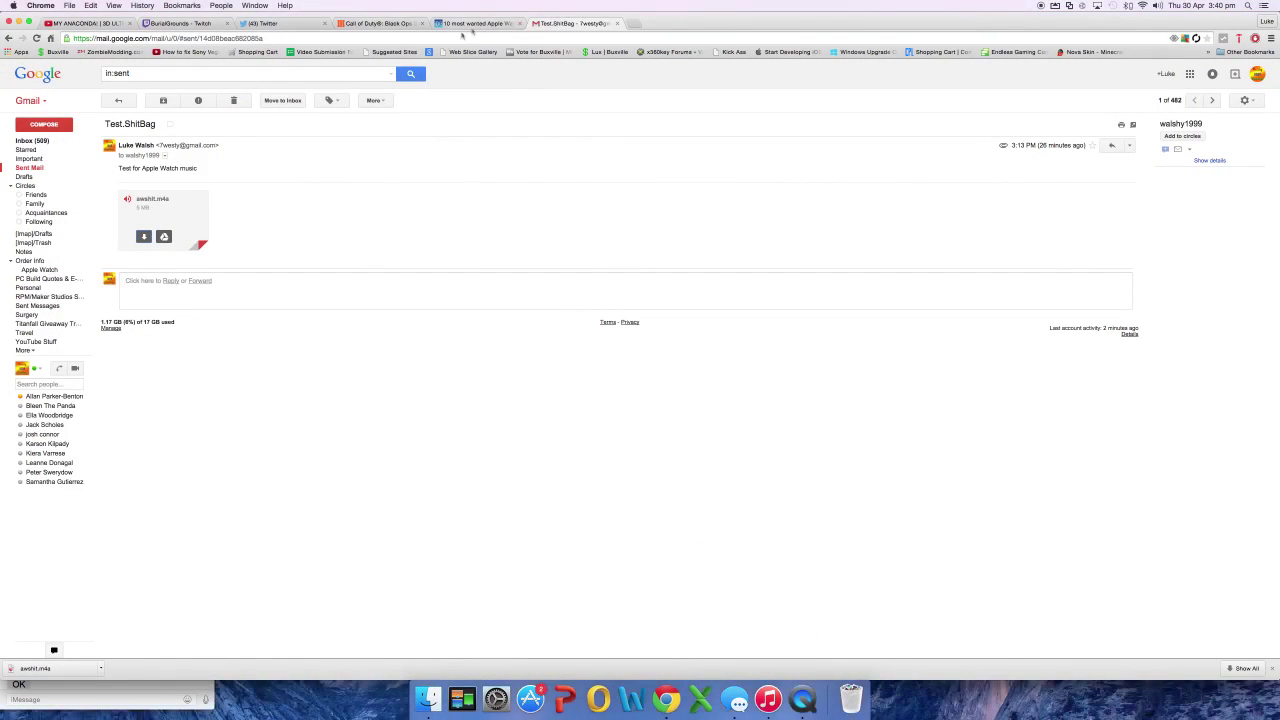
{"action": "left_click", "coordinate": [447, 40]}
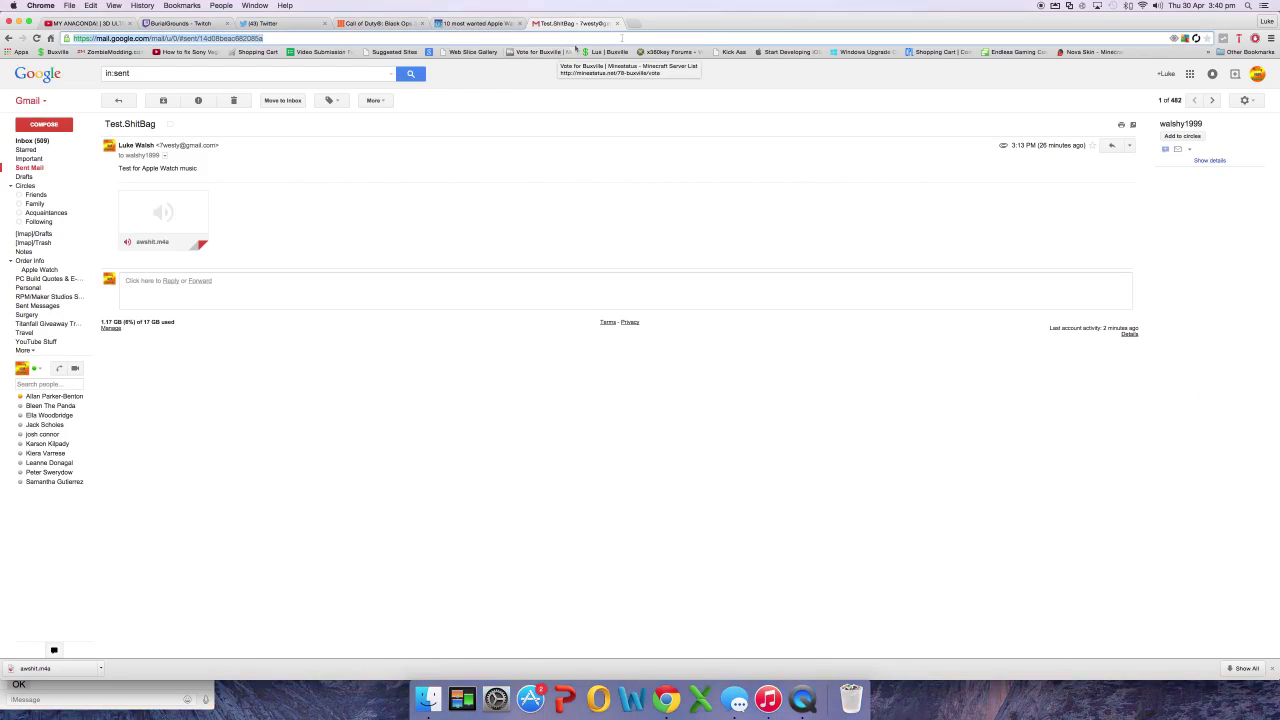
{"action": "left_click", "coordinate": [1190, 73]}
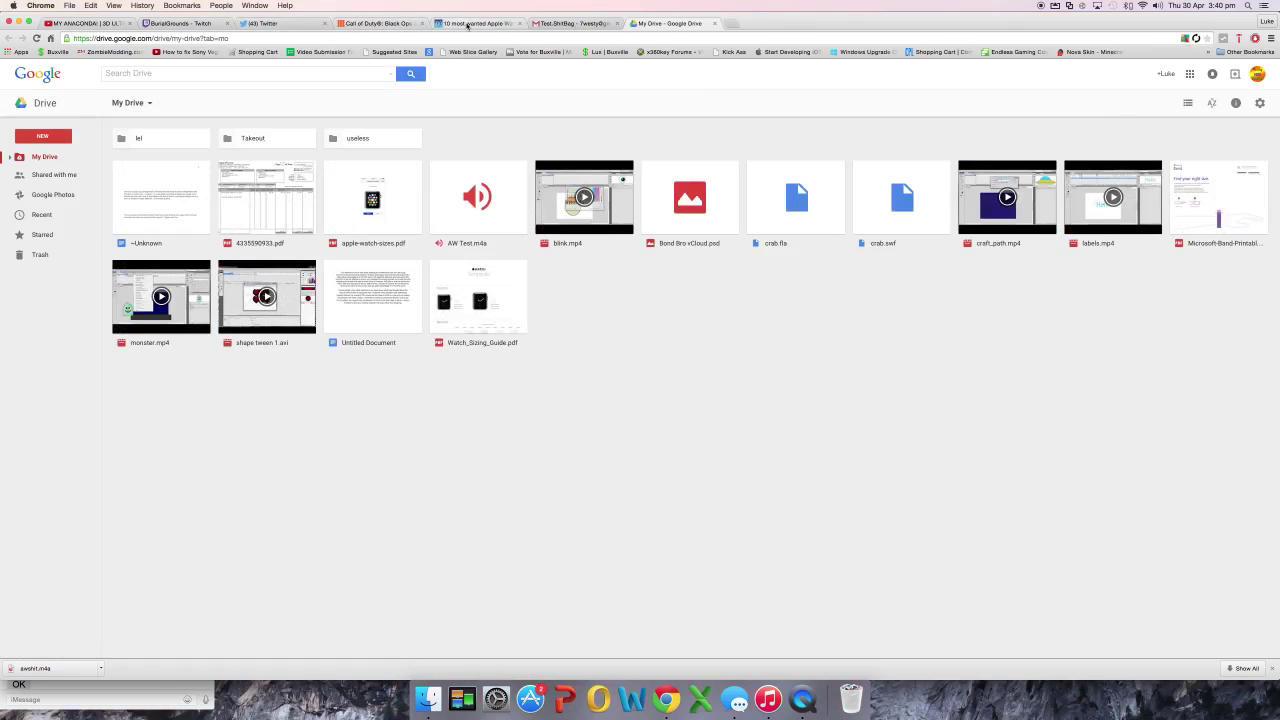
{"action": "left_click", "coordinate": [616, 23]}
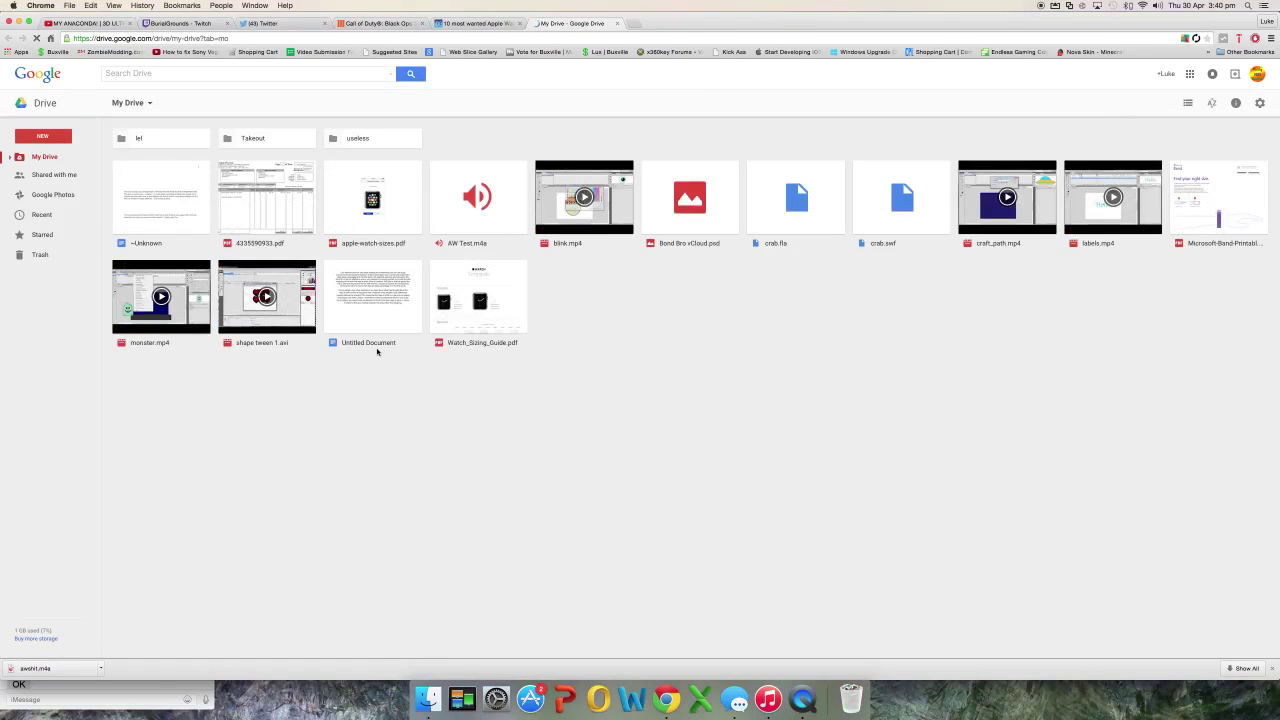
Download AW Test.m4a from My Drive and save it to the Desktop as AW Test.
{"action": "left_click", "coordinate": [458, 194]}
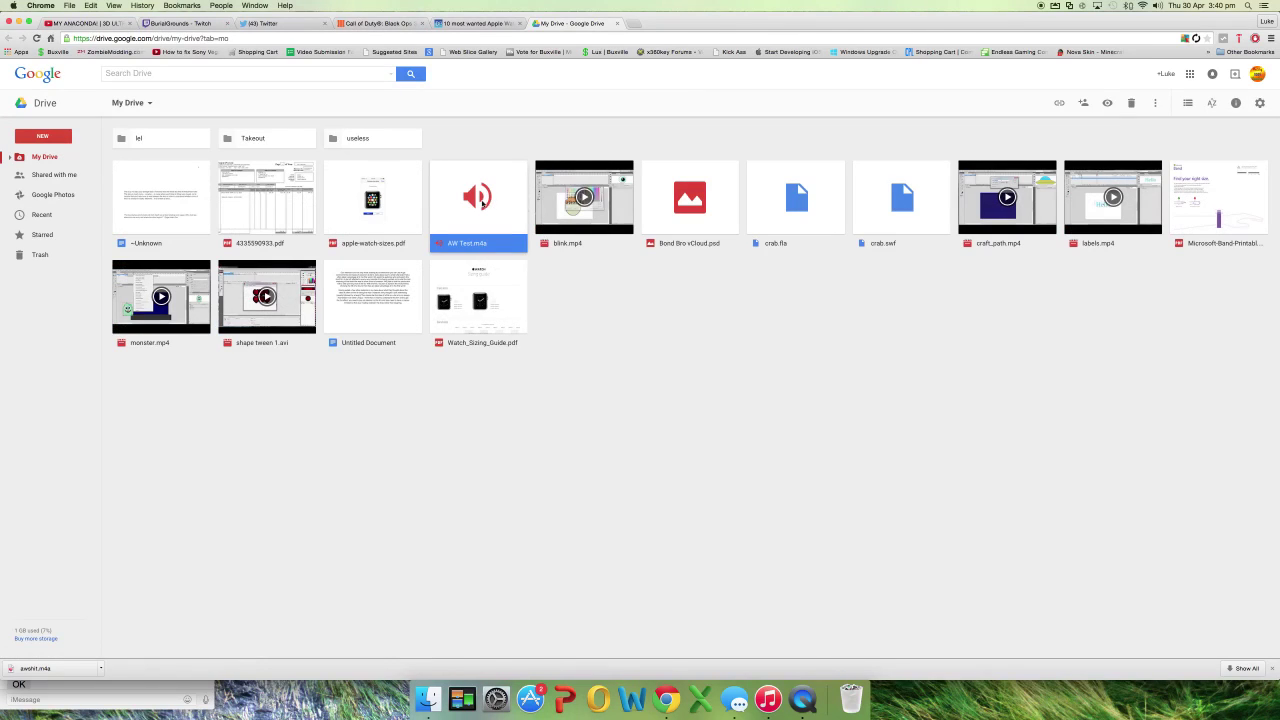
{"action": "right_click", "coordinate": [477, 203]}
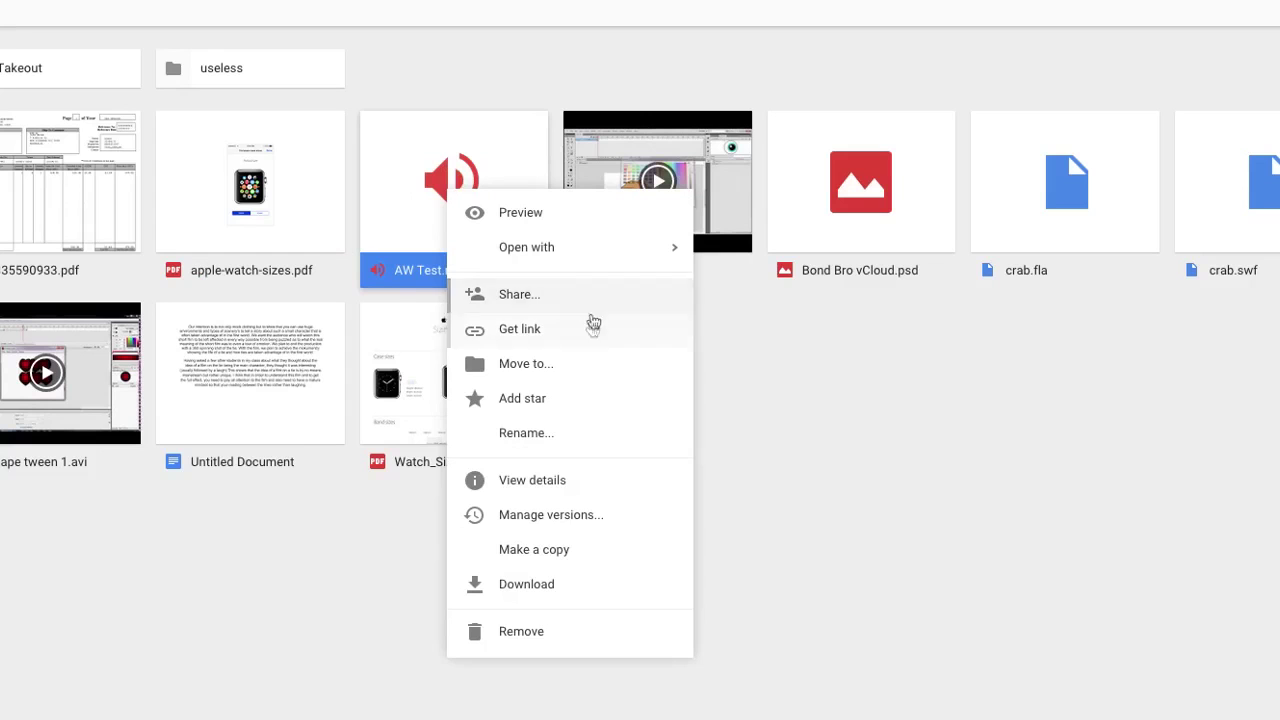
{"action": "left_click", "coordinate": [522, 586]}
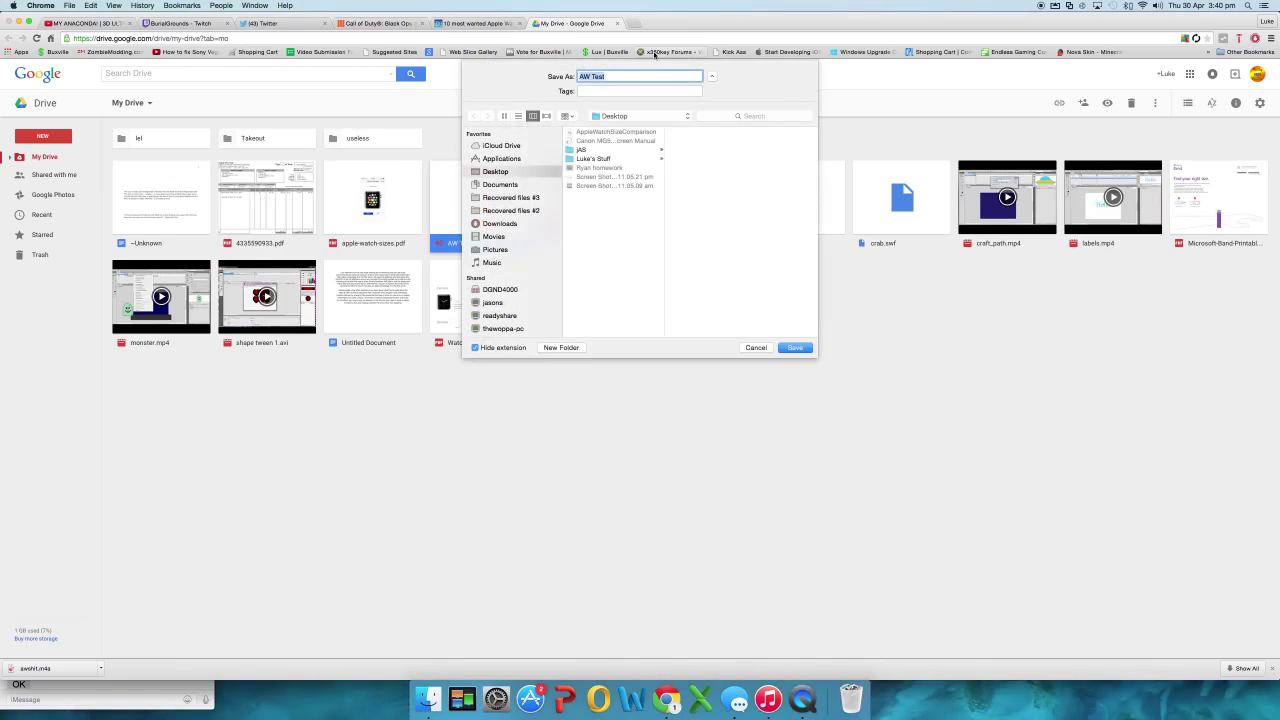
{"action": "left_click", "coordinate": [795, 348]}
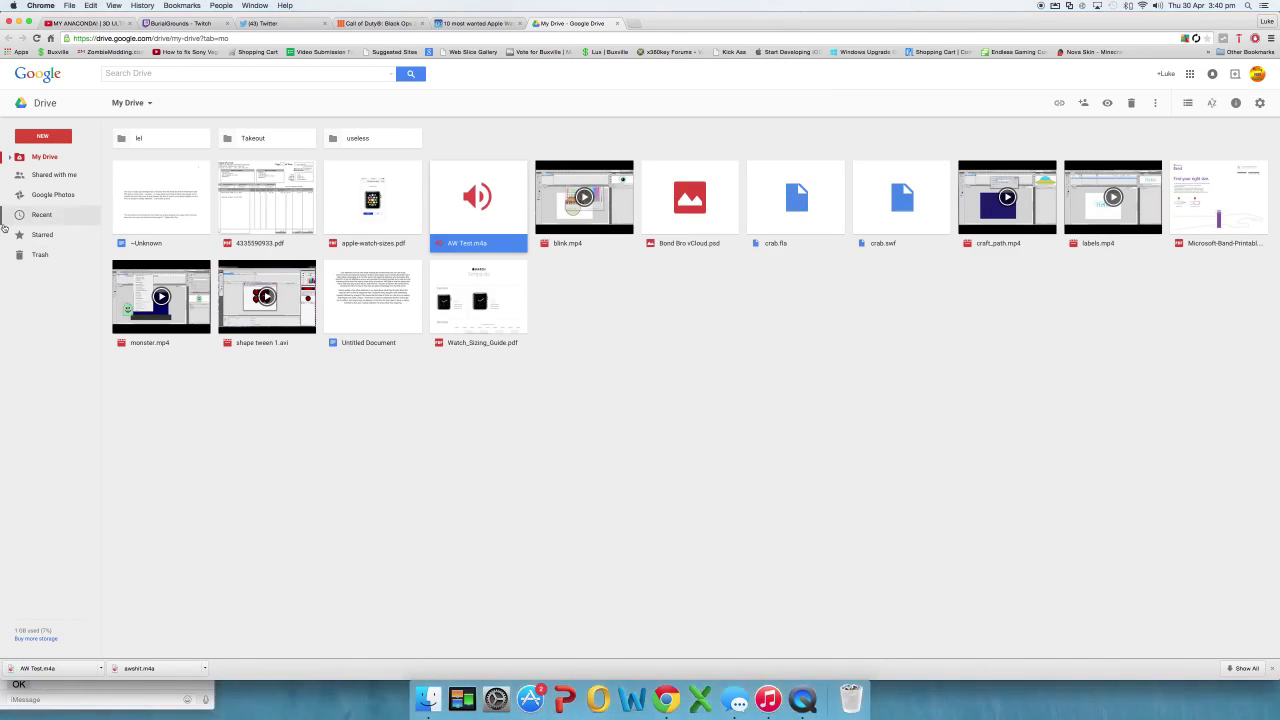
Minimise the Chrome window and move AW Test.m4a into the open area of the desktop.
{"action": "left_click", "coordinate": [18, 22]}
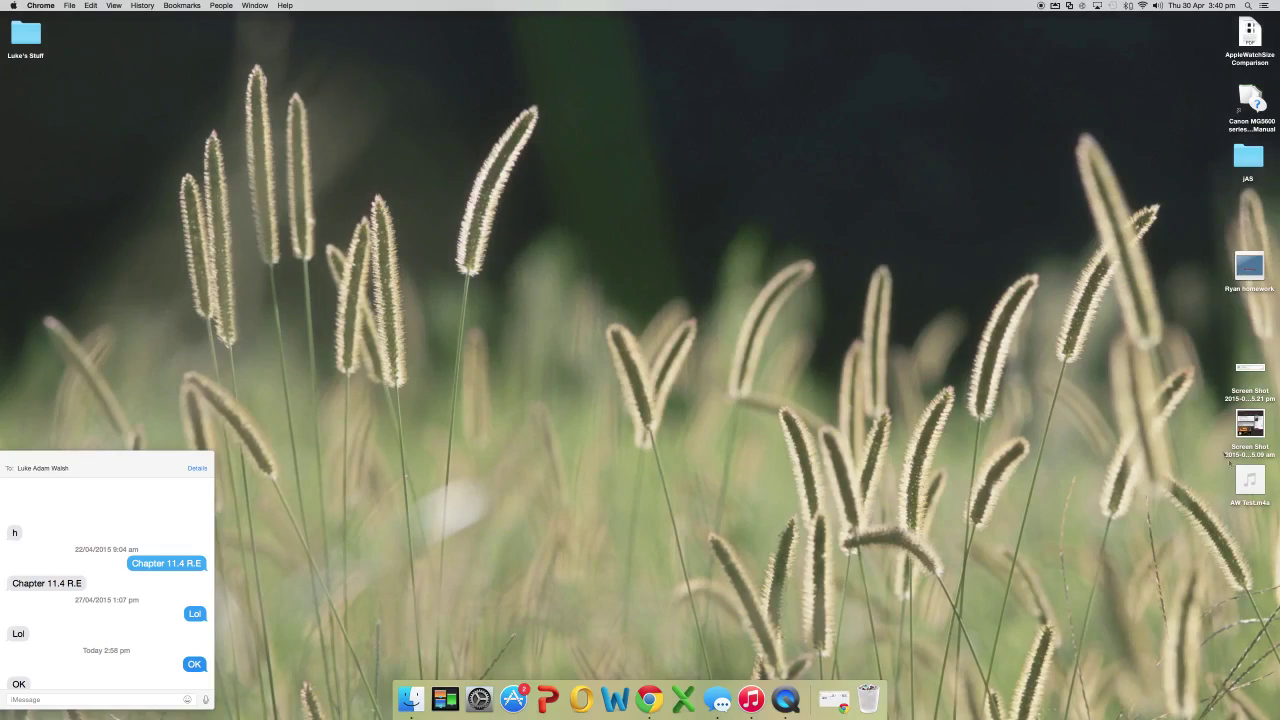
{"action": "left_click_drag", "start_coordinate": [1250, 478], "coordinate": [1060, 448]}
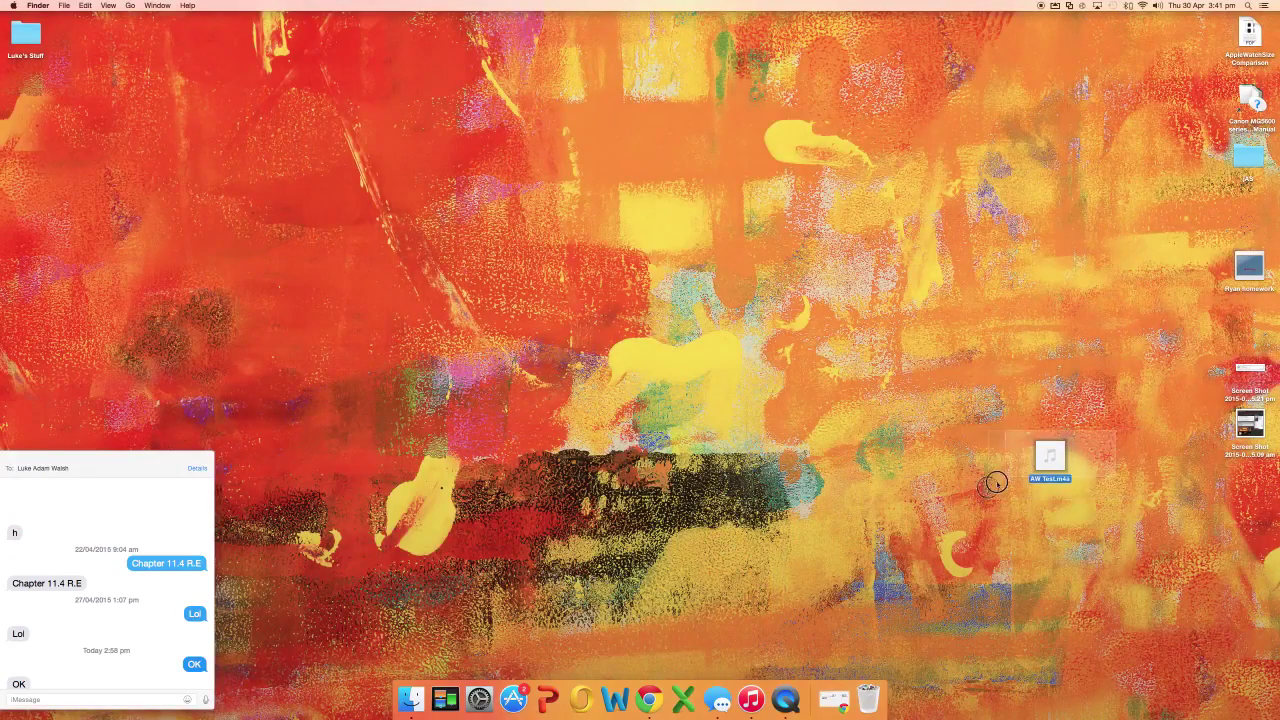
{"action": "left_click", "coordinate": [1086, 485]}
{"action": "mouse_move", "coordinate": [1062, 461]}
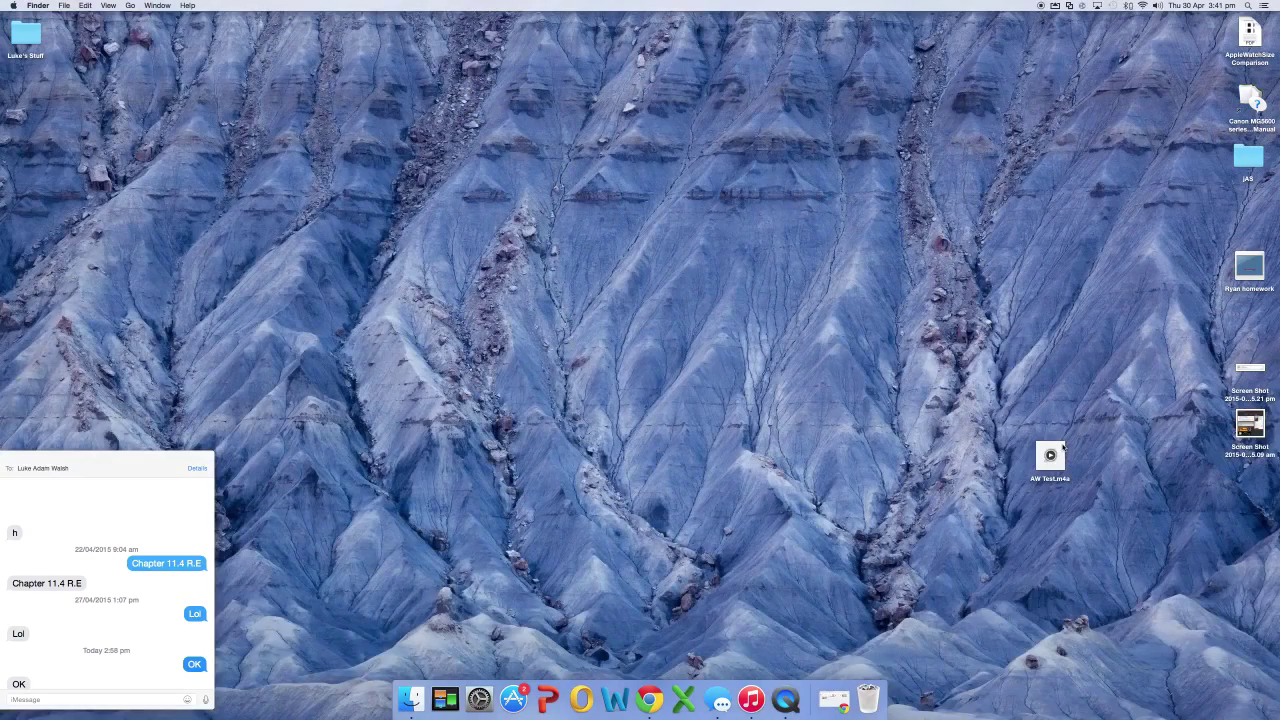
{"action": "left_click_drag", "start_coordinate": [391, 427], "coordinate": [420, 505]}
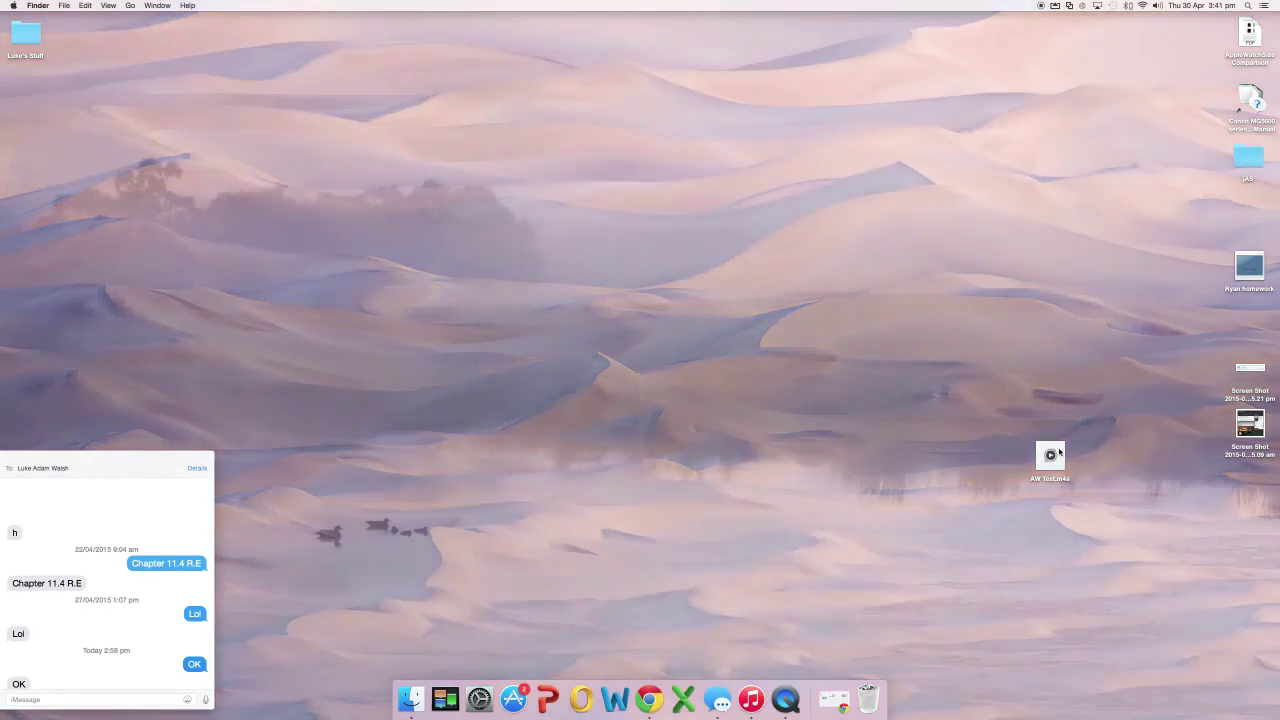
Attach AW Test.m4a from the desktop to the open Messages conversation and send it.
{"action": "left_click", "coordinate": [1045, 455]}
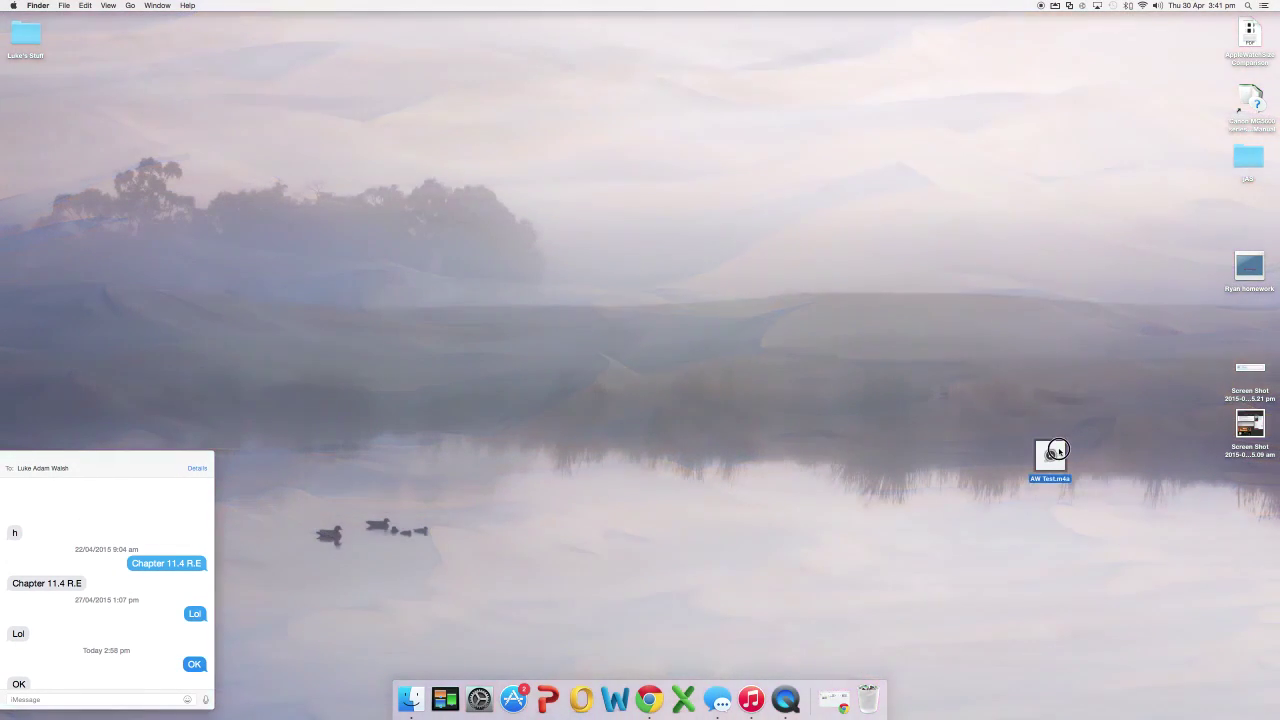
{"action": "left_click_drag", "start_coordinate": [1041, 452], "coordinate": [986, 440]}
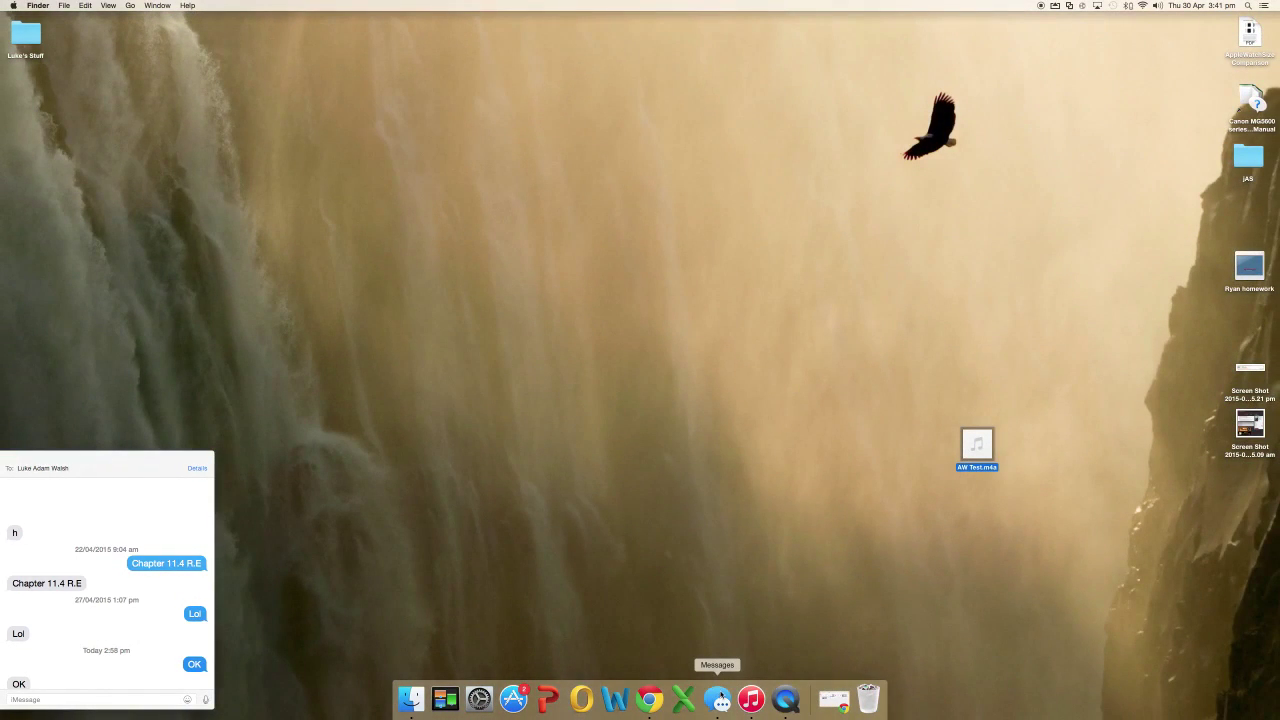
{"action": "mouse_move", "coordinate": [979, 442]}
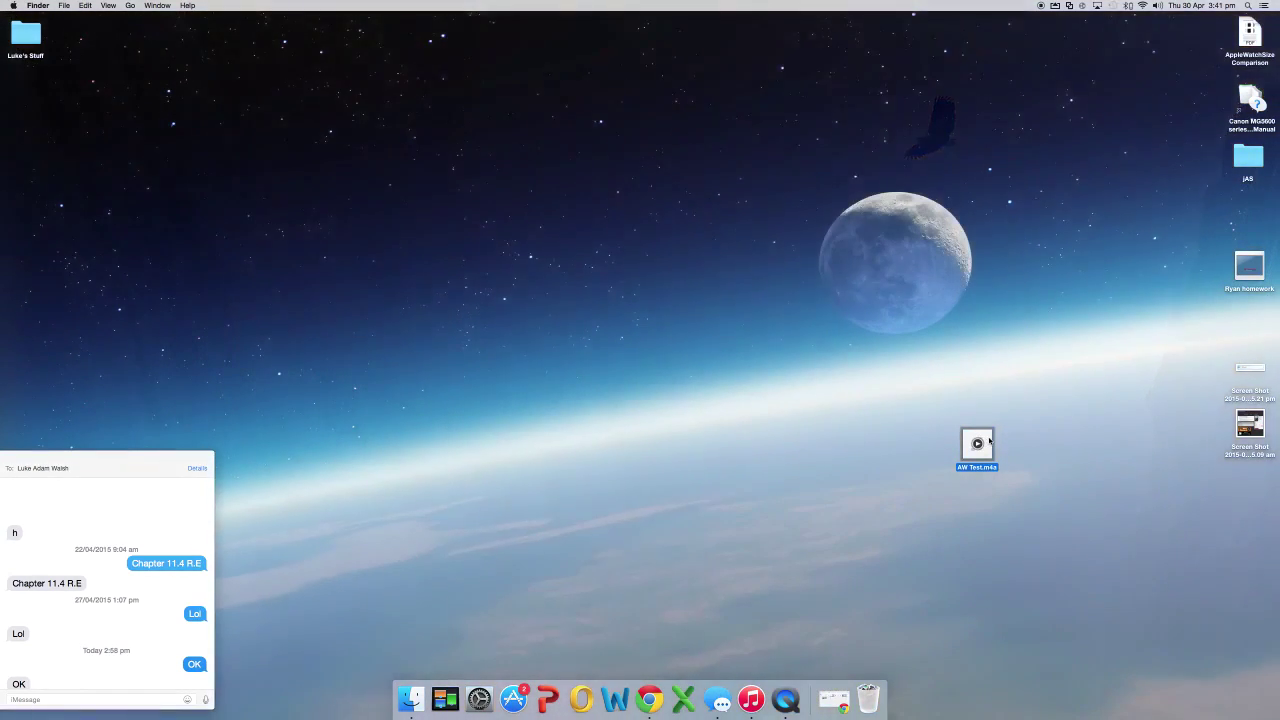
{"action": "left_click_drag", "start_coordinate": [989, 441], "coordinate": [39, 662]}
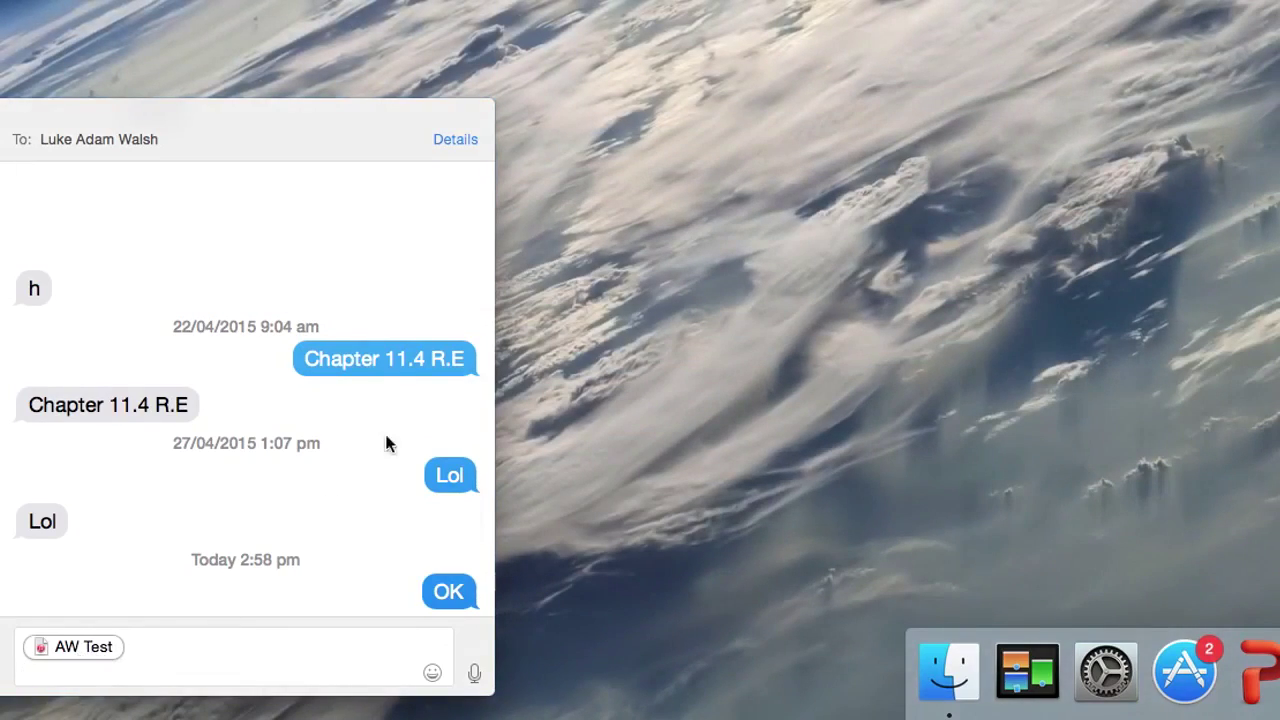
{"action": "key", "text": "Return"}
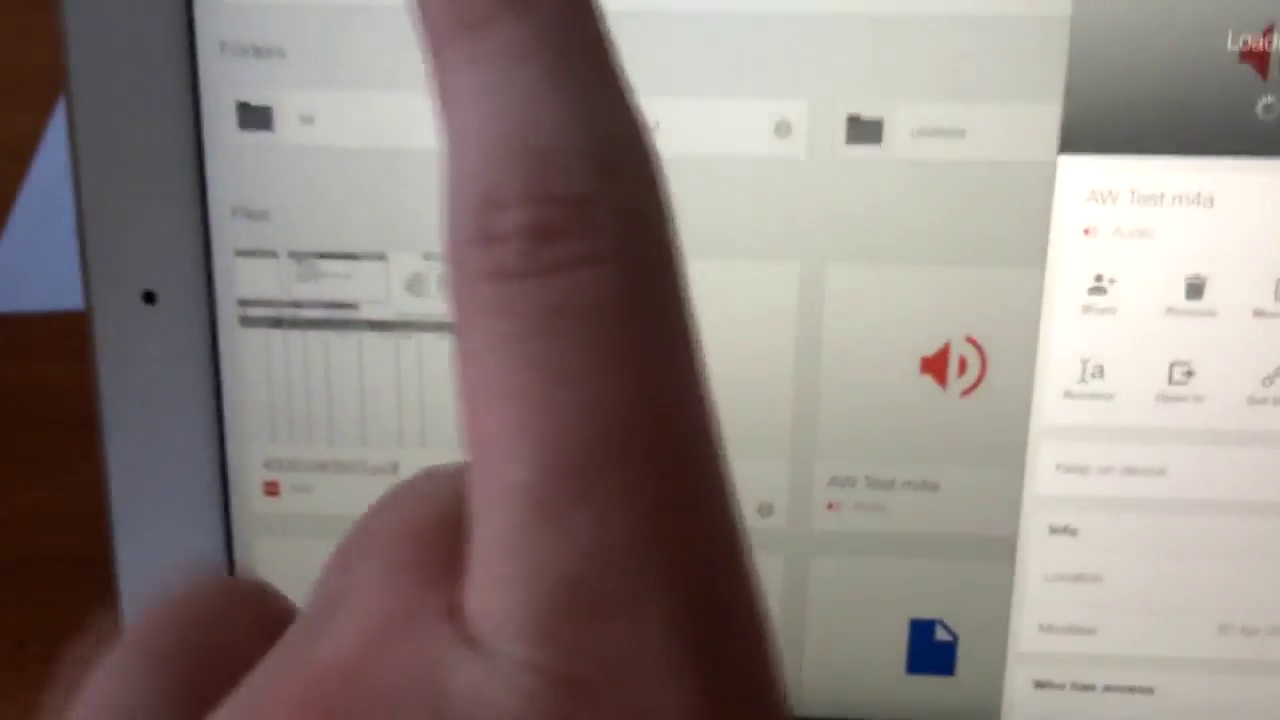
{"action": "left_click", "coordinate": [1045, 365]}
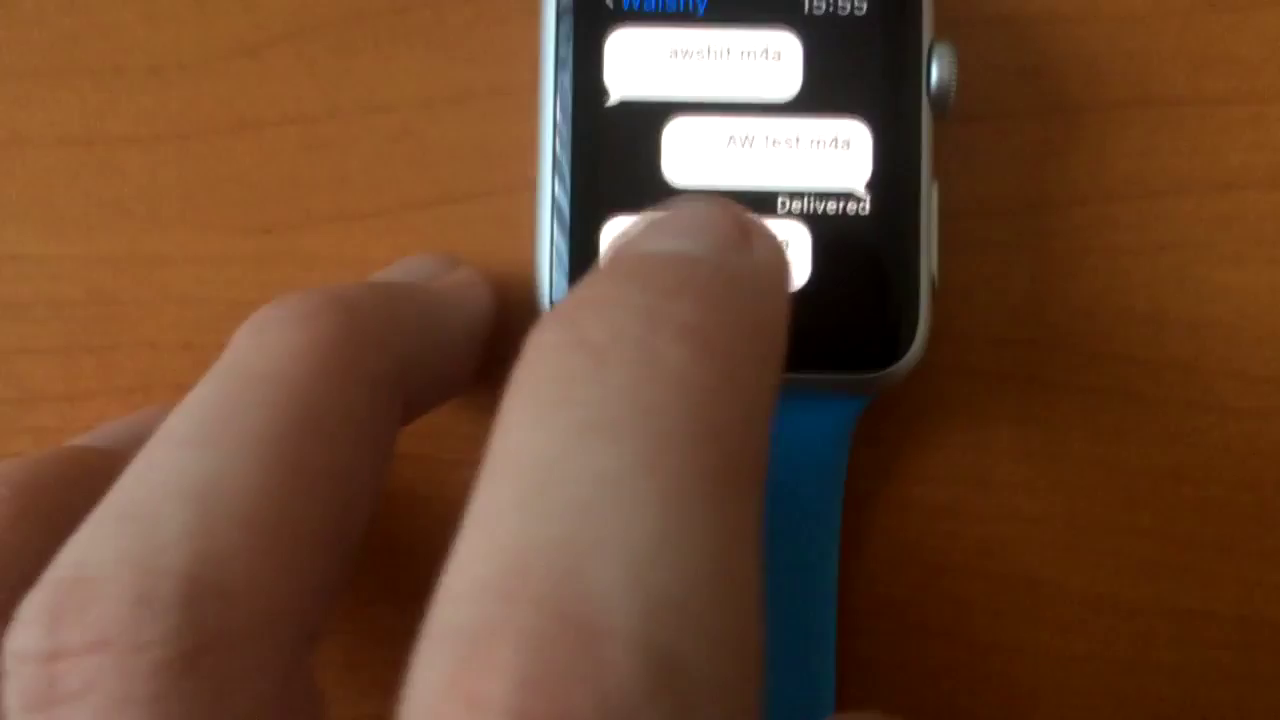
{"action": "left_click", "coordinate": [705, 255]}
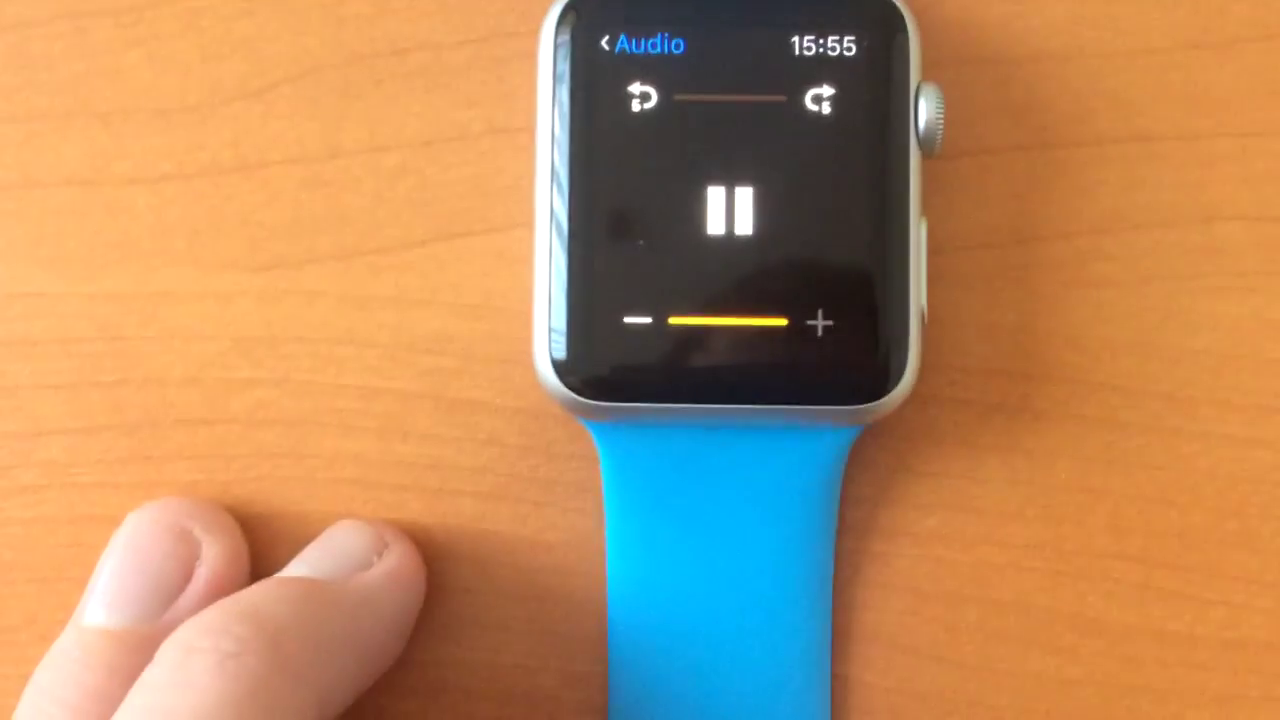